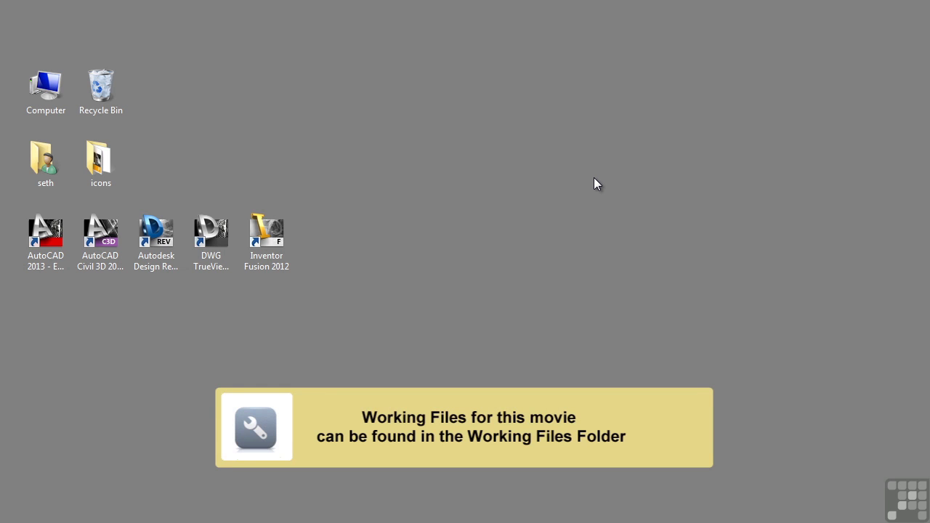
- Open the Learning AutoCAD 3D (Infinite Skills) folder and locate the 1401 Generating 2D Views of 3D Models - Mechanical drawing
{"action": "left_click", "coordinate": [68, 519]}
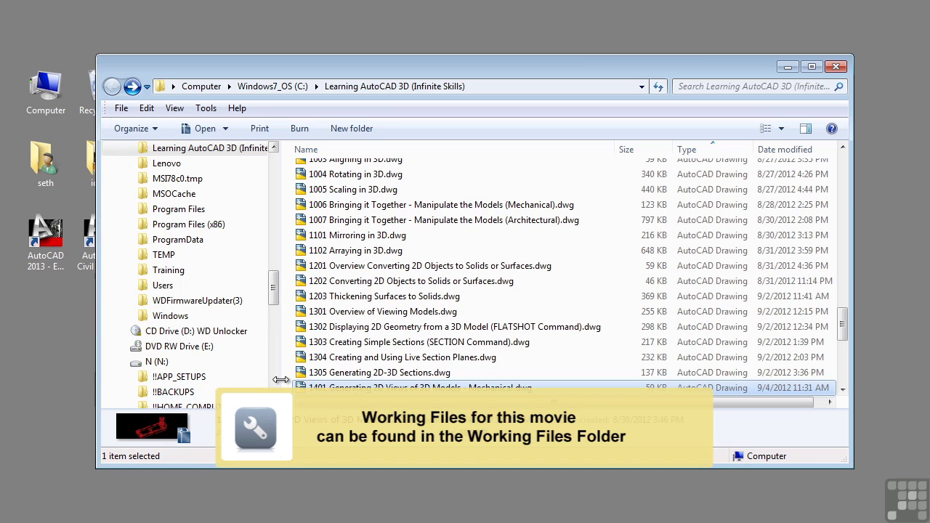
{"action": "scroll", "coordinate": [476, 340], "scroll_direction": "down", "scroll_amount": 1}
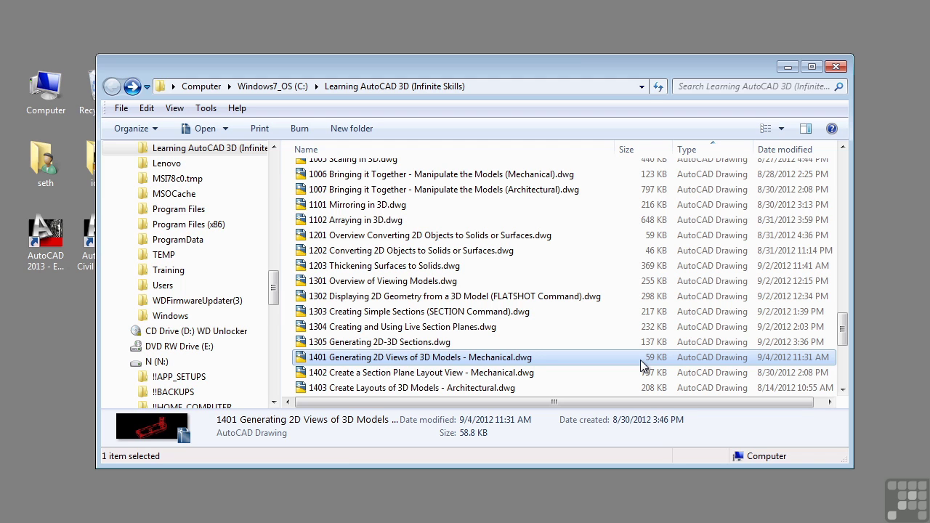
- Minimize Explorer to bring forward AutoCAD with the 1401 bracket drawing
{"action": "left_click", "coordinate": [788, 67]}
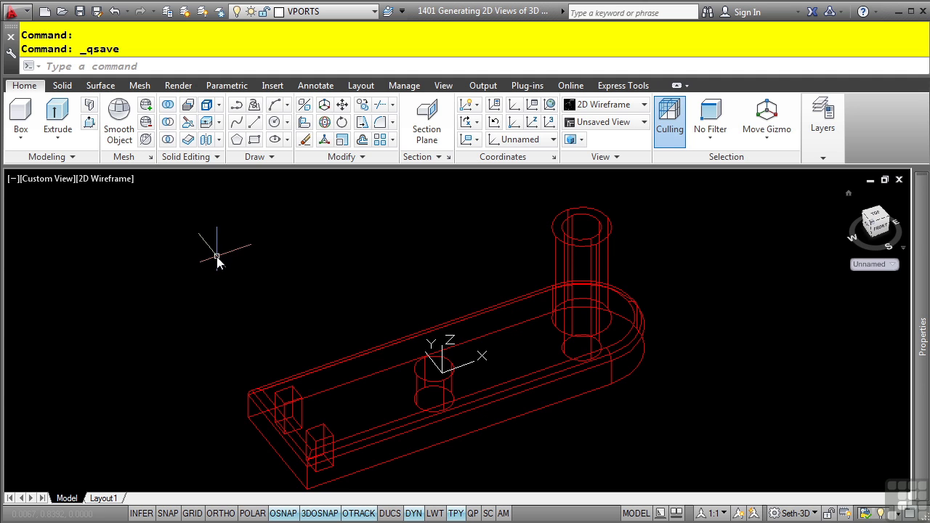
- On the Layout1 sheet, start SOLVIEW from the expanded Home Modeling panel
{"action": "left_click", "coordinate": [111, 499]}
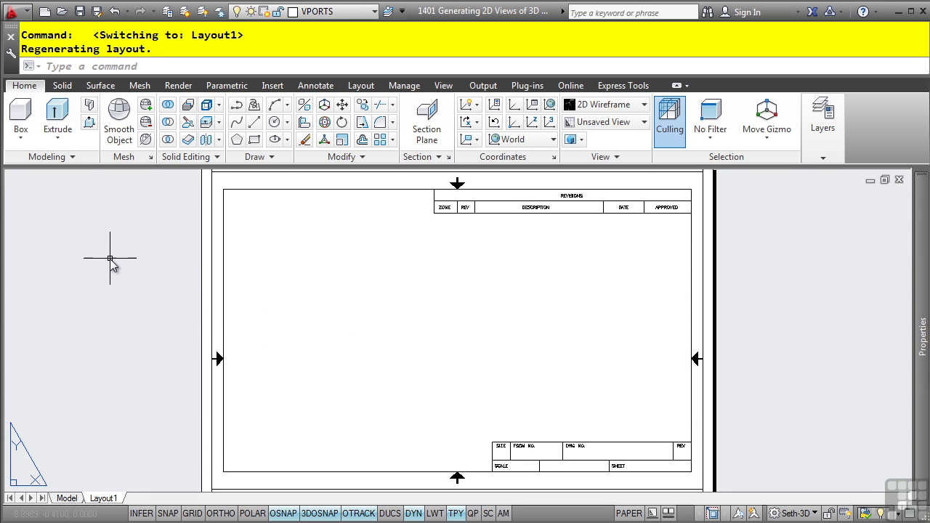
{"action": "left_click", "coordinate": [51, 158]}
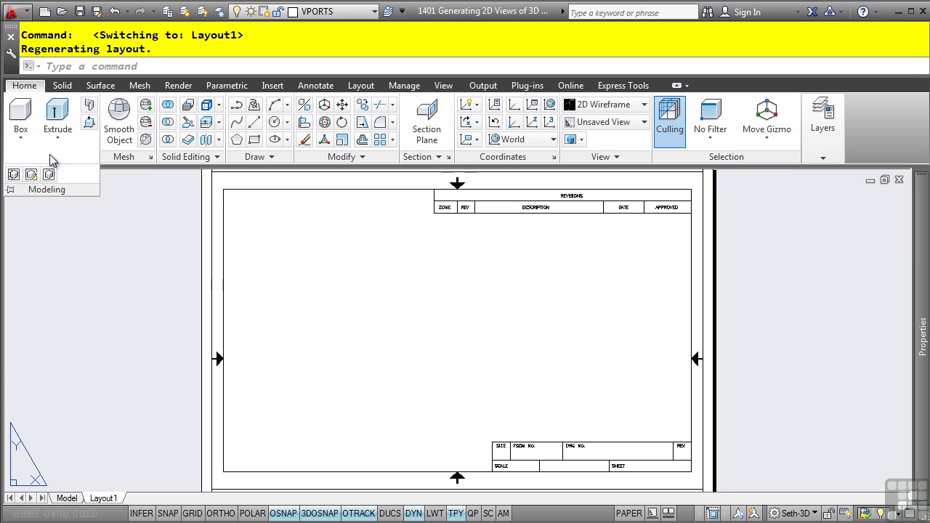
{"action": "left_click", "coordinate": [14, 176]}
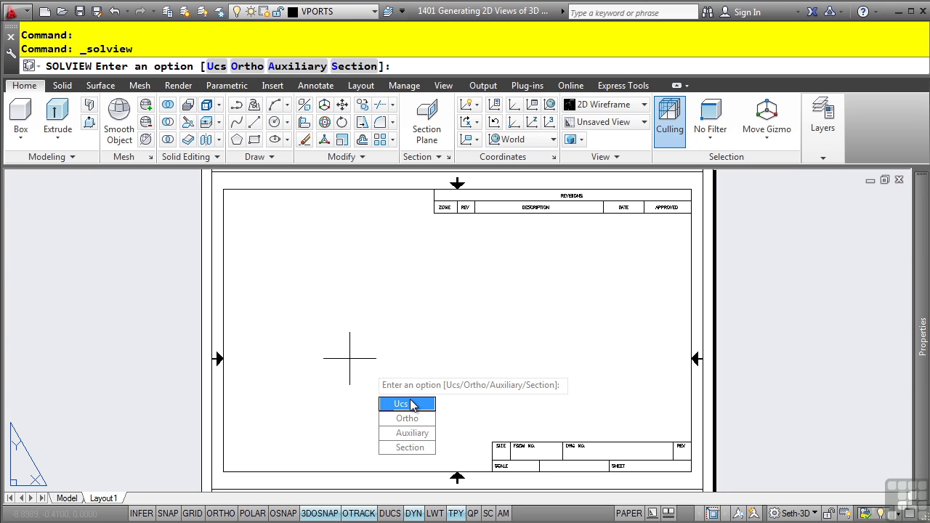
- Place a 1:1 World-UCS top view at the upper left, frame its viewport, and name it TOP
{"action": "left_click", "coordinate": [407, 404]}
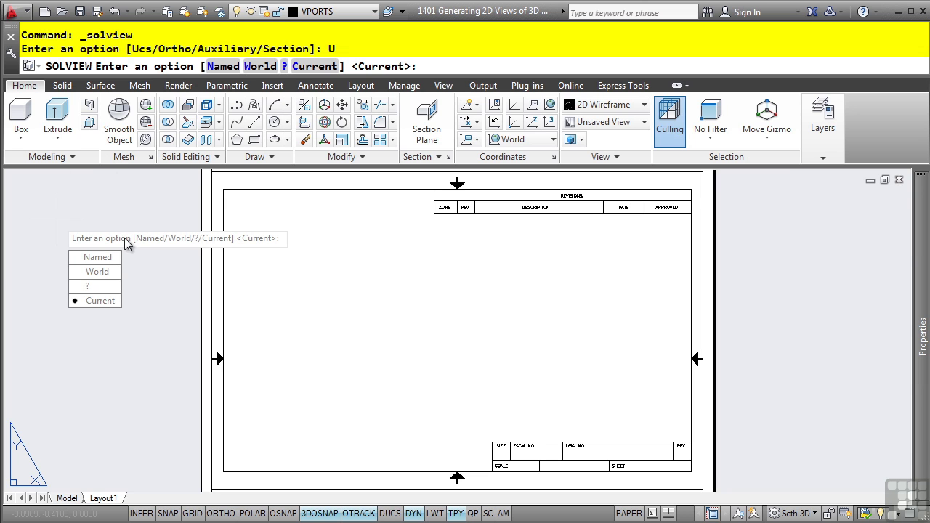
{"action": "left_click", "coordinate": [98, 274]}
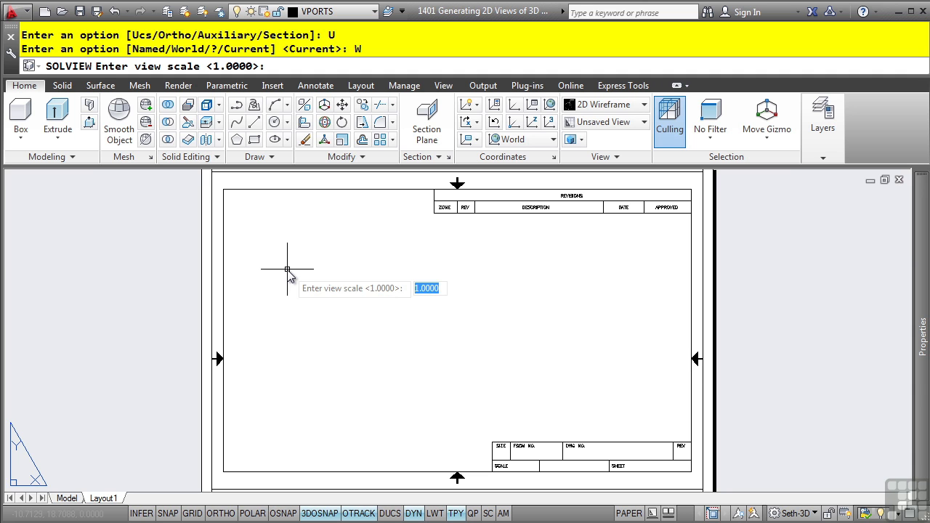
{"action": "key", "text": "Return"}
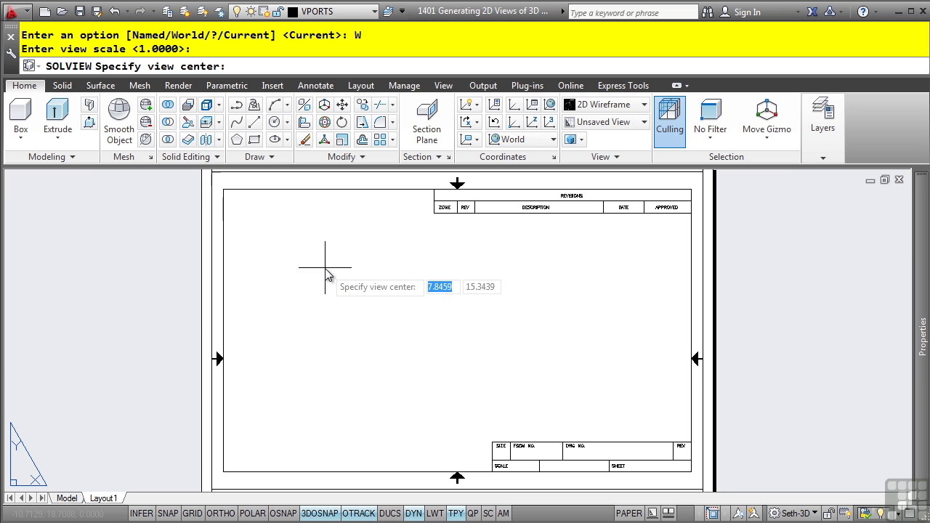
{"action": "left_click", "coordinate": [310, 271]}
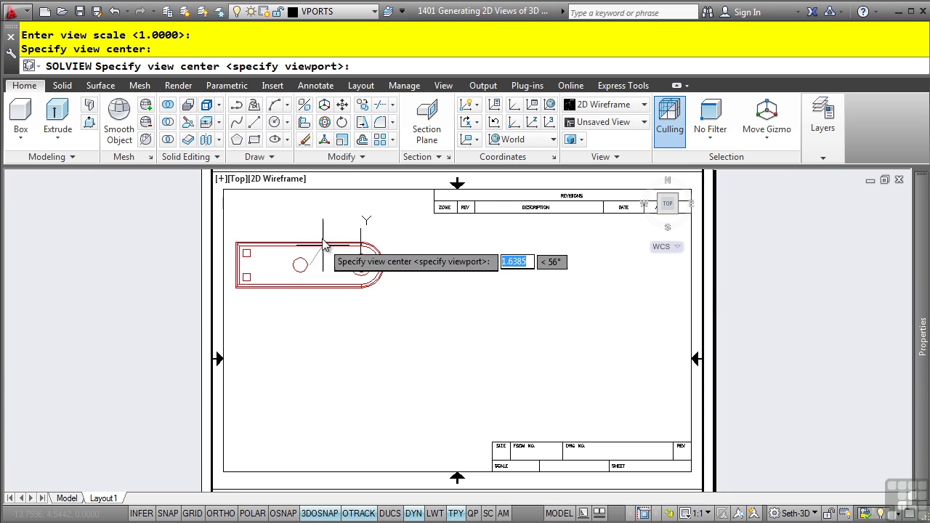
{"action": "left_click", "coordinate": [288, 260]}
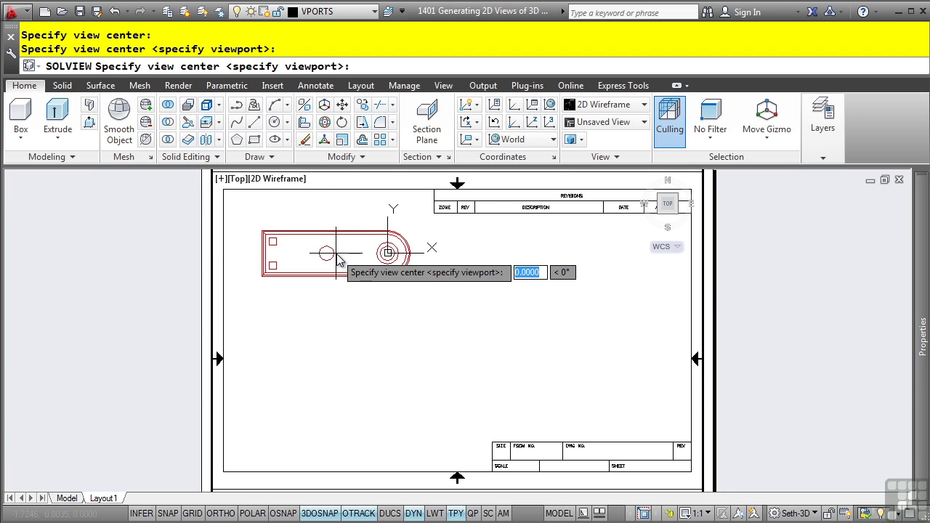
{"action": "left_click", "coordinate": [282, 224]}
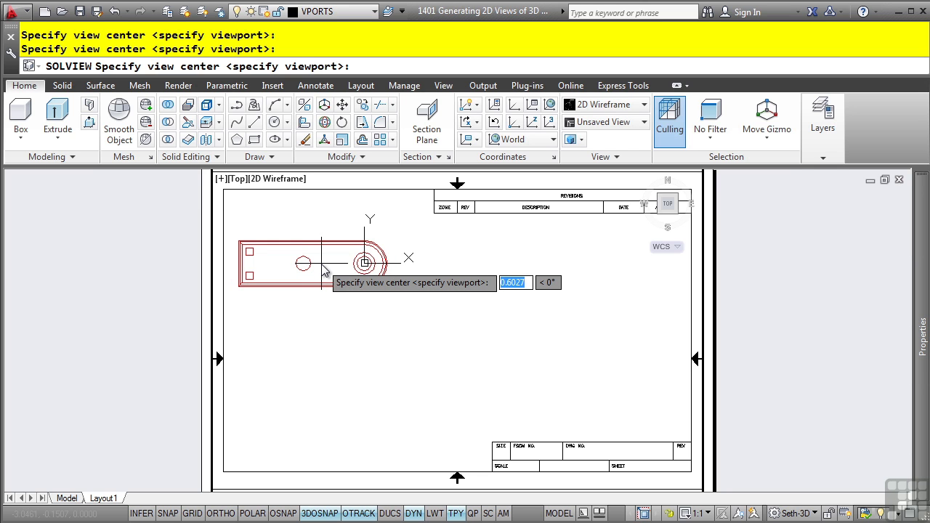
{"action": "key", "text": "Return"}
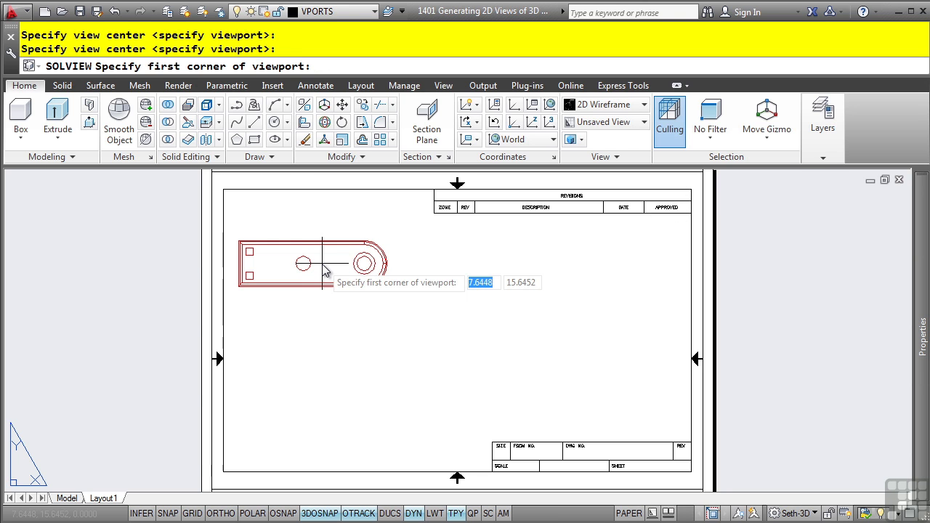
{"action": "left_click", "coordinate": [229, 302]}
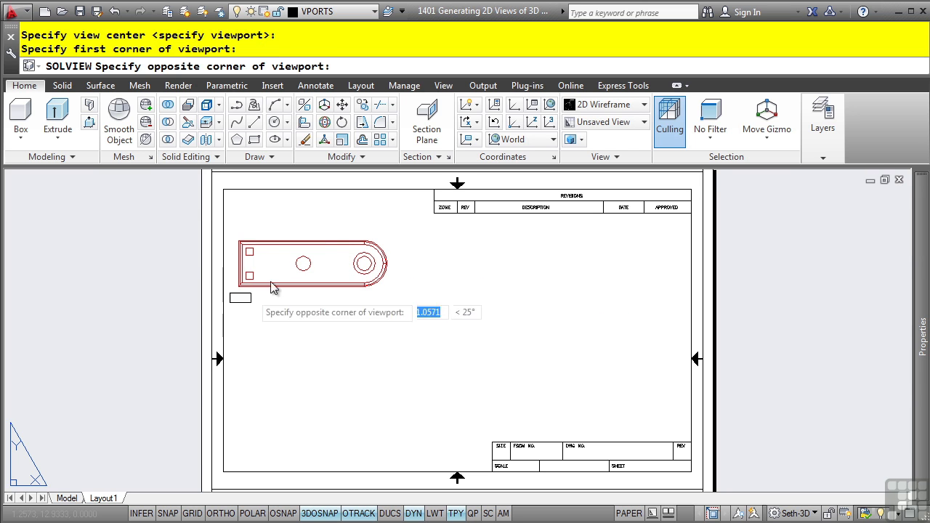
{"action": "left_click", "coordinate": [426, 198]}
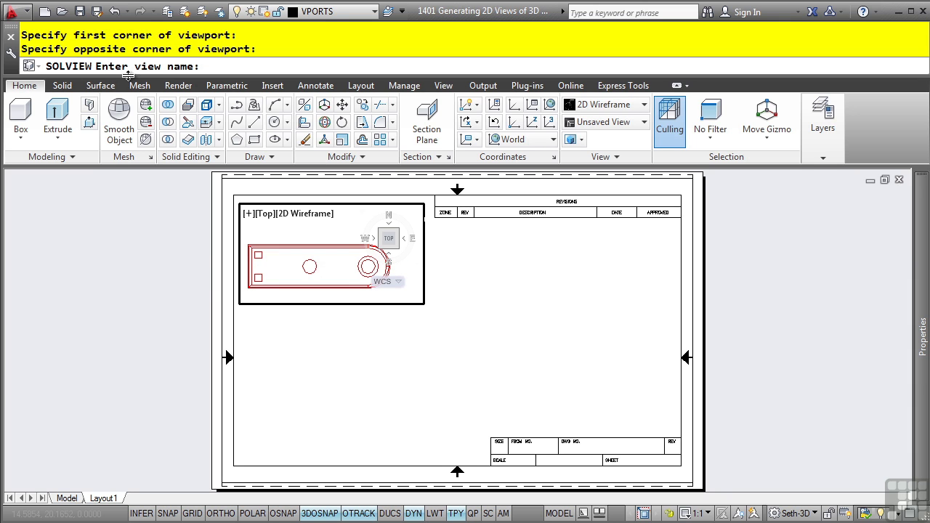
{"action": "type", "text": "TO"}
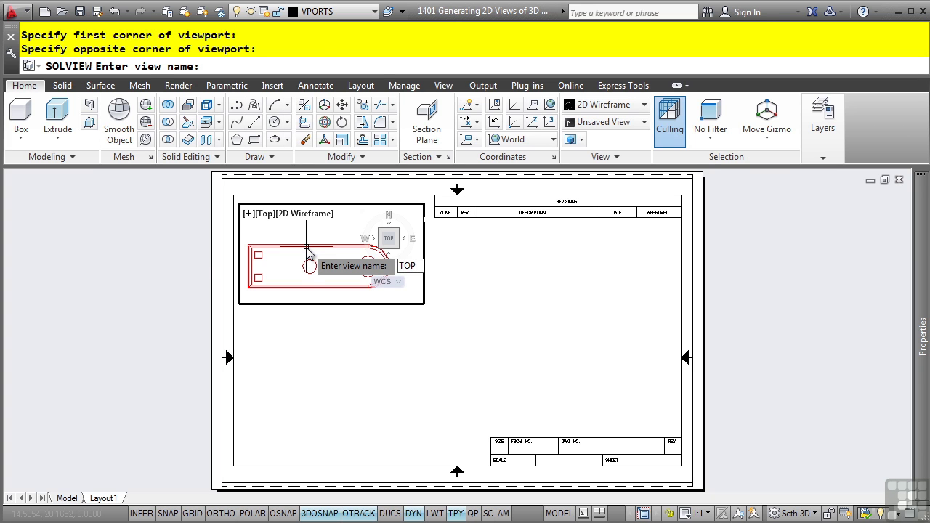
{"action": "type", "text": "P"}
{"action": "key", "text": "Return"}
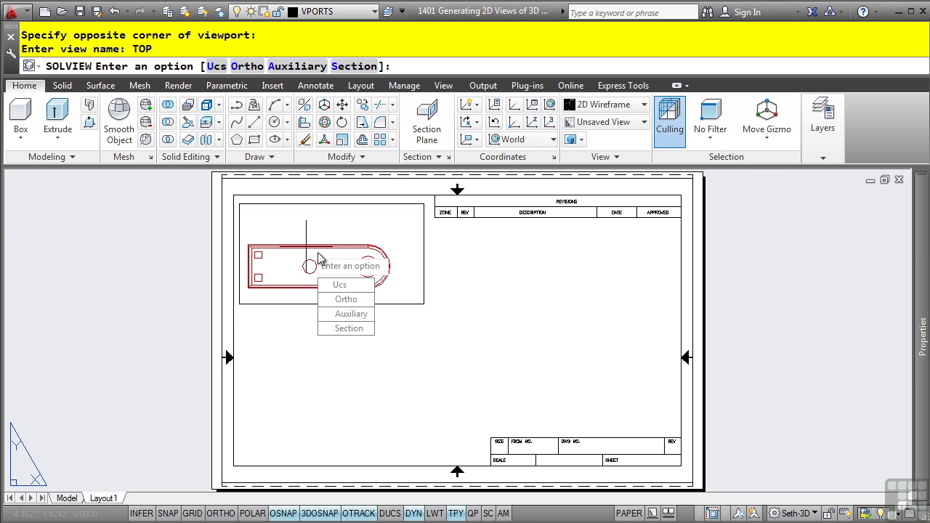
- Project an ortho view from the top viewport's bottom edge, frame it below, and name it FRONT
{"action": "left_click", "coordinate": [353, 301]}
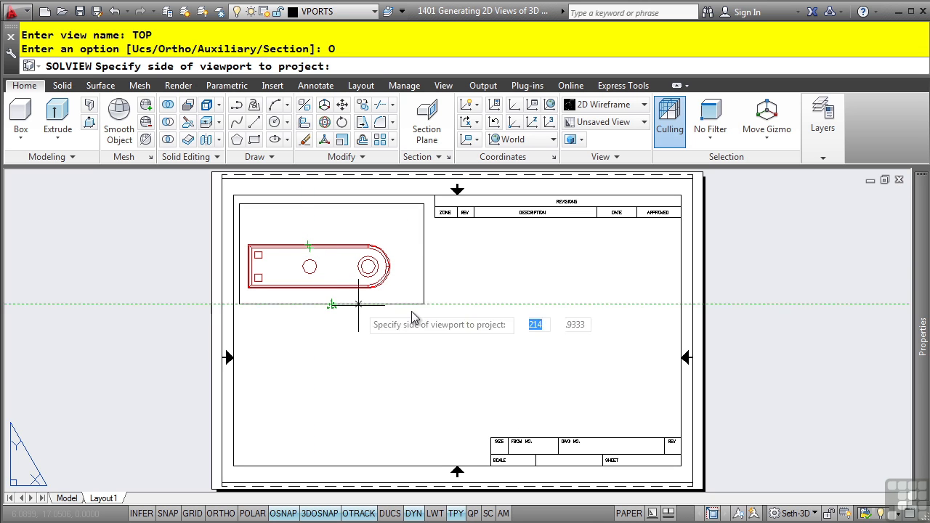
{"action": "left_click", "coordinate": [330, 305]}
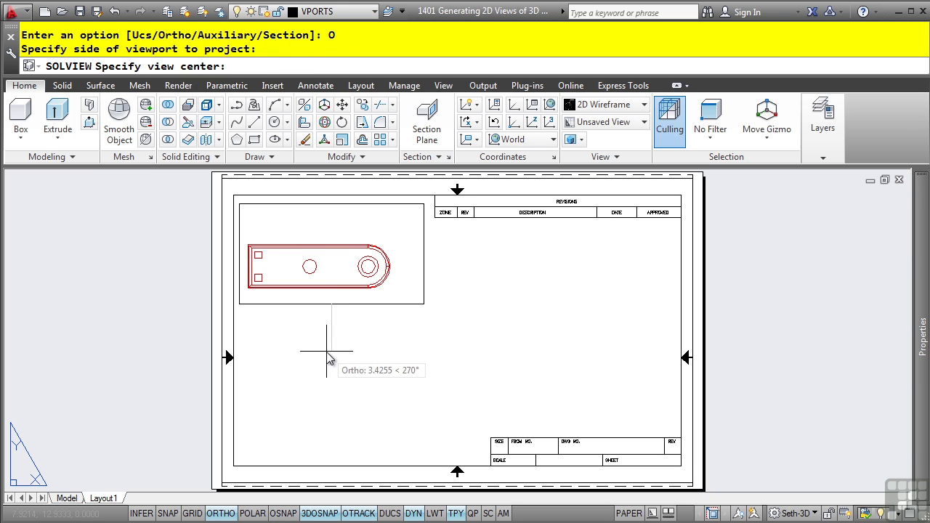
{"action": "left_click", "coordinate": [334, 399]}
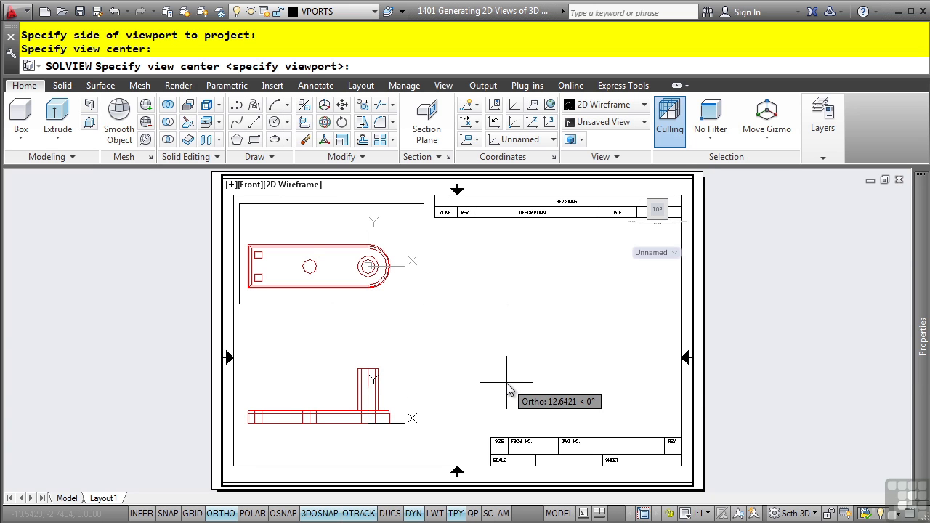
{"action": "left_click", "coordinate": [333, 366]}
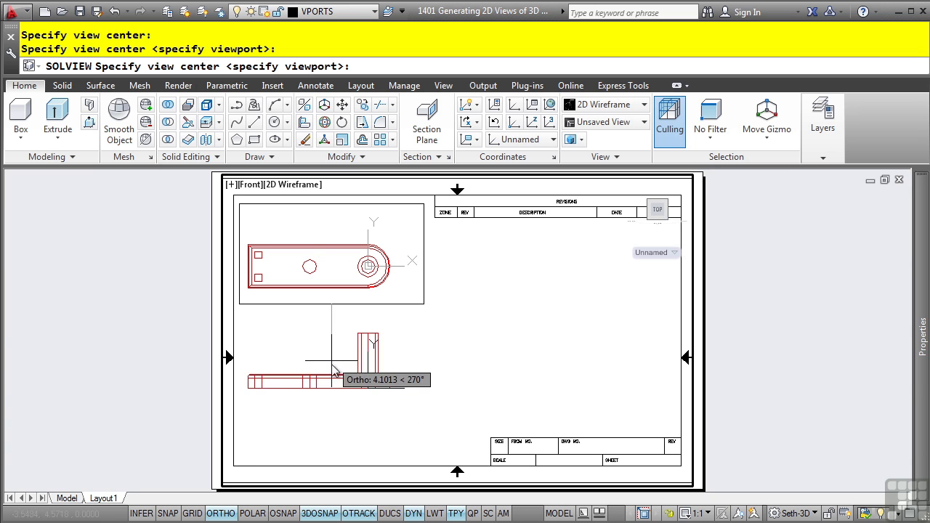
{"action": "left_click", "coordinate": [335, 380]}
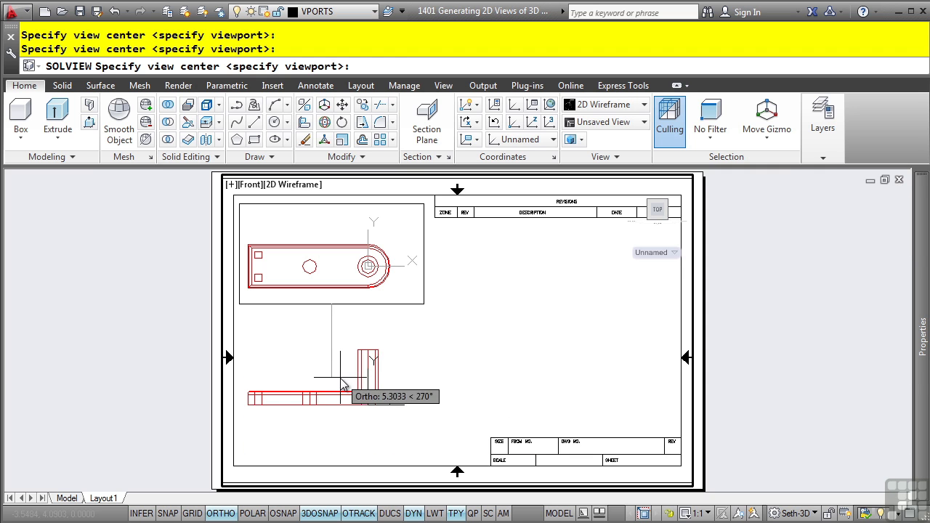
{"action": "left_click", "coordinate": [345, 421]}
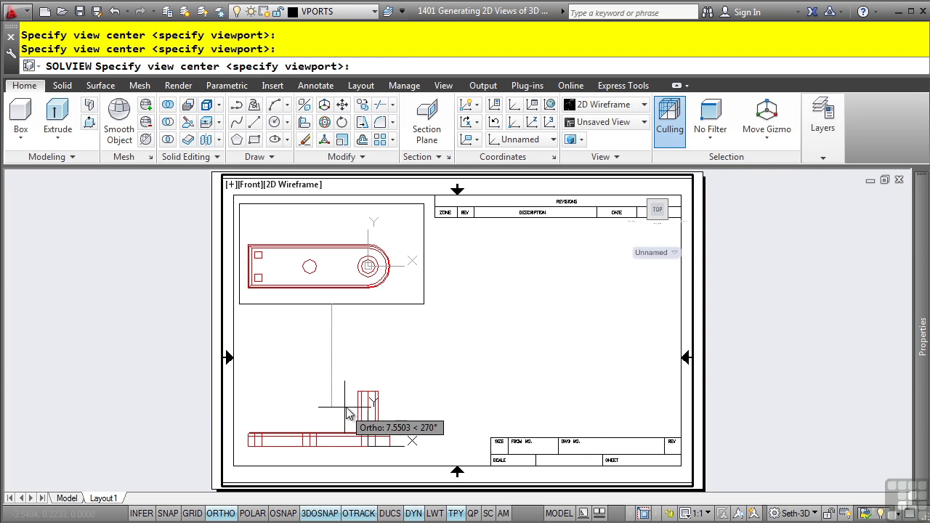
{"action": "key", "text": "Return"}
{"action": "left_click", "coordinate": [236, 455]}
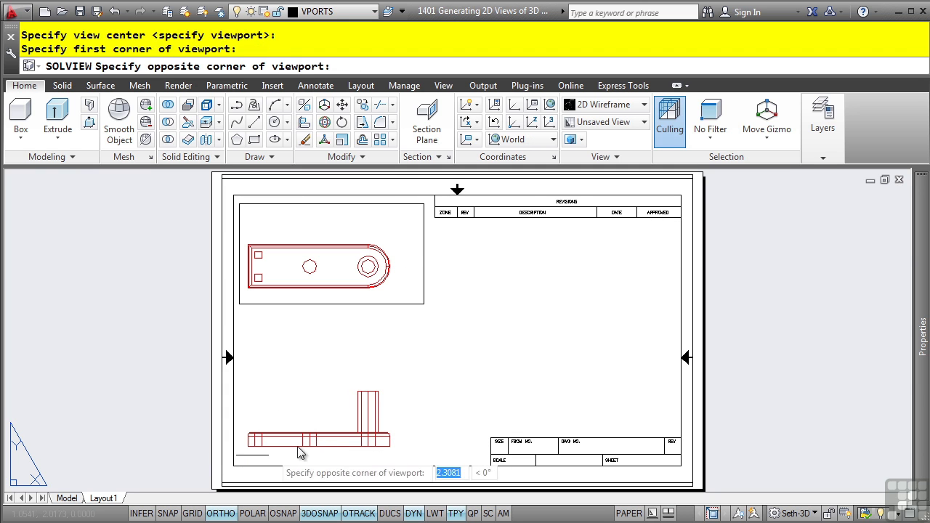
{"action": "left_click", "coordinate": [444, 334]}
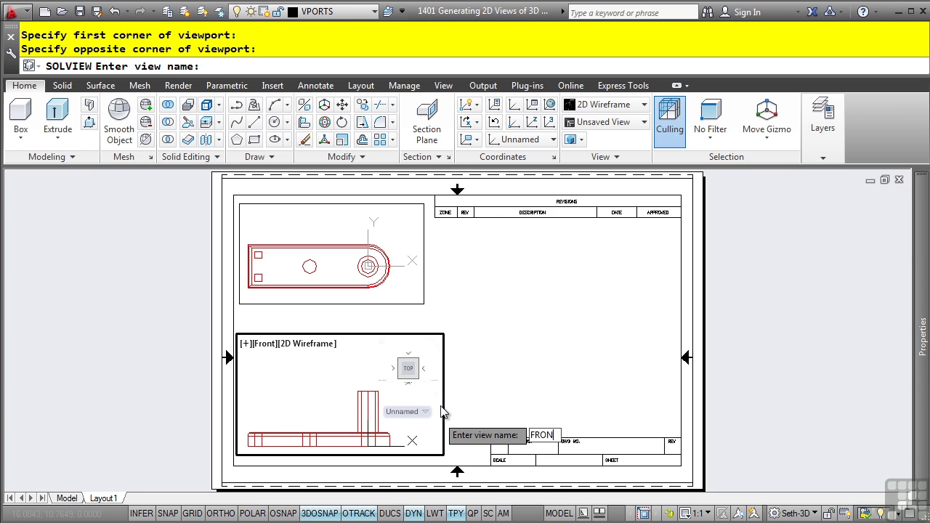
{"action": "type", "text": "FRONT"}
{"action": "key", "text": "Return"}
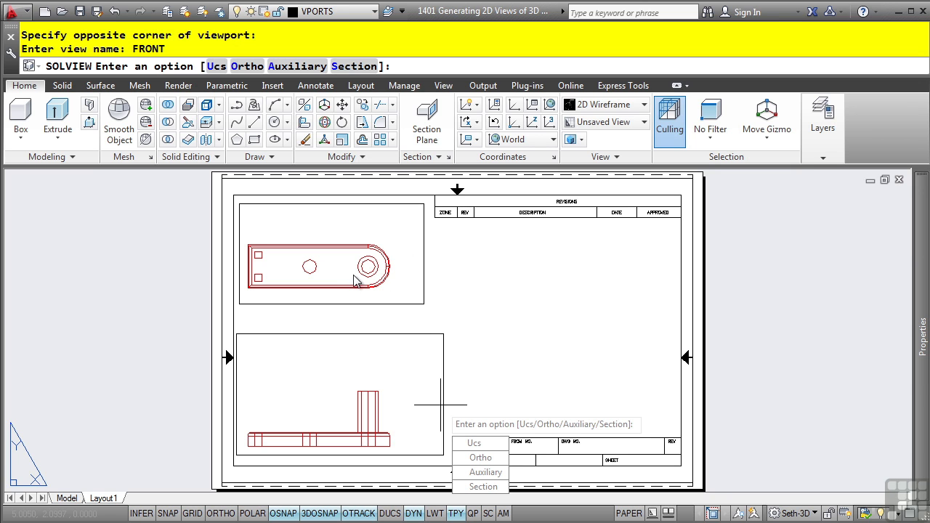
- Project an ortho view from the top viewport's right edge into a viewport named SIDE
{"action": "left_click", "coordinate": [493, 456]}
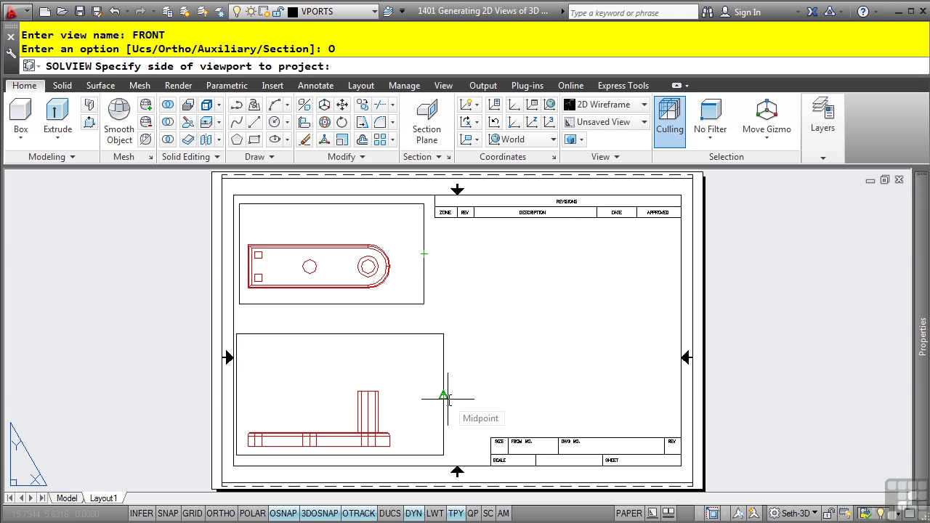
{"action": "left_click", "coordinate": [424, 254]}
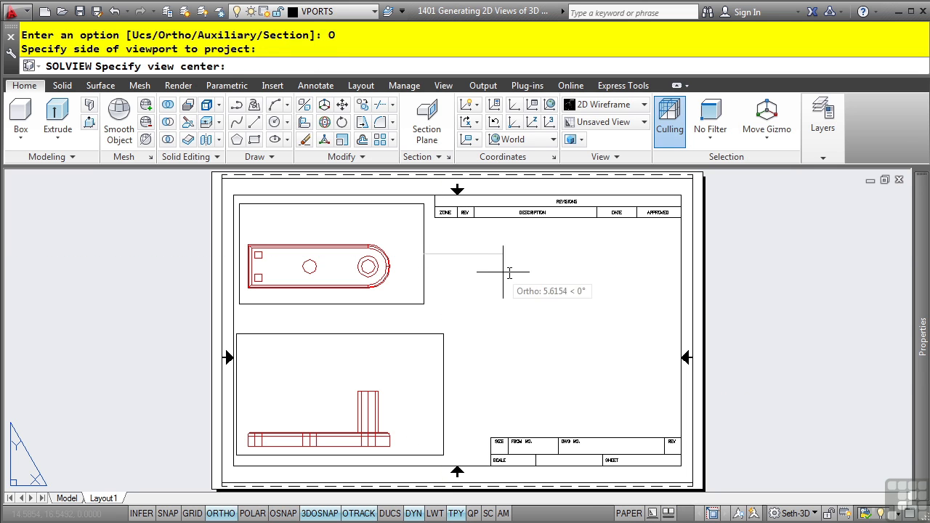
{"action": "left_click", "coordinate": [590, 267]}
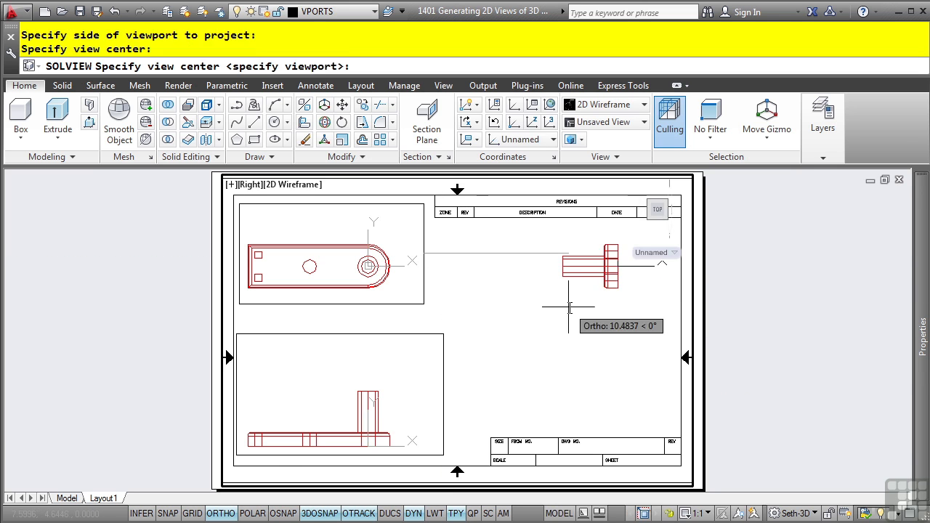
{"action": "left_click", "coordinate": [573, 277]}
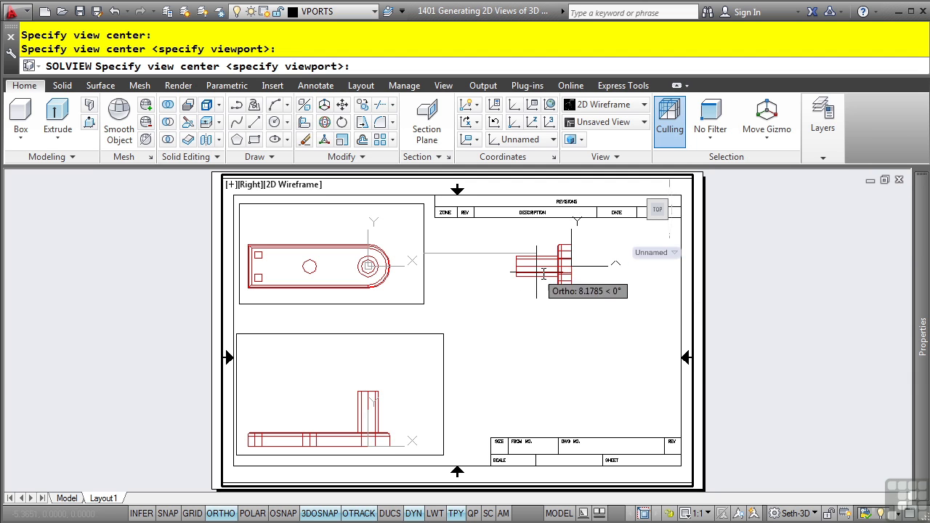
{"action": "left_click", "coordinate": [570, 277]}
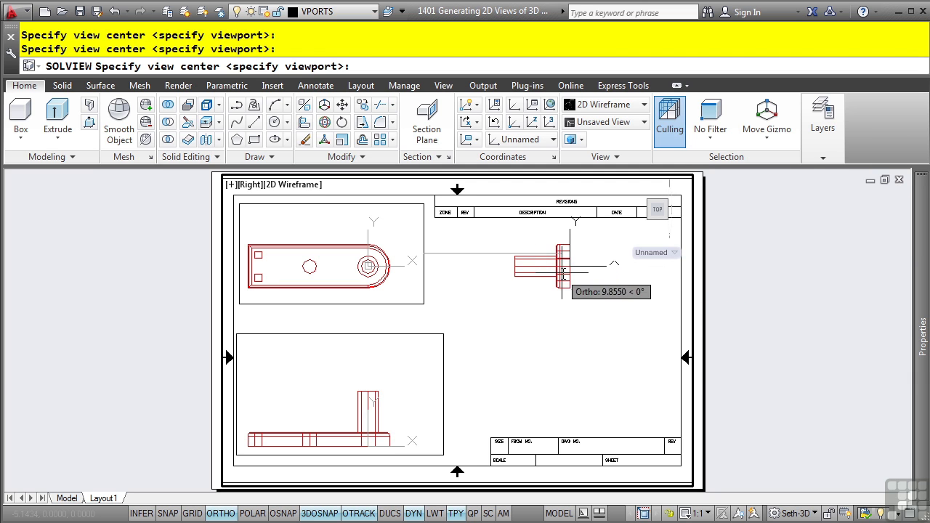
{"action": "key", "text": "Return"}
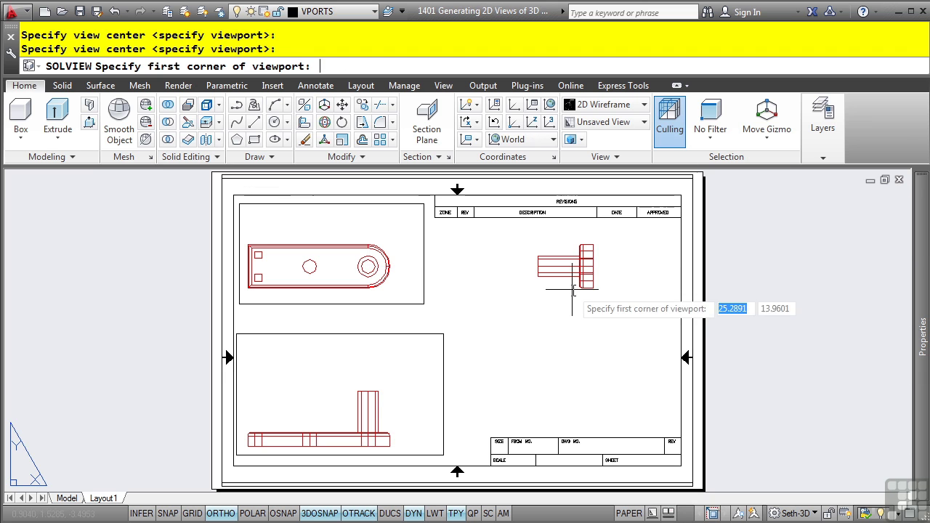
{"action": "left_click", "coordinate": [487, 329]}
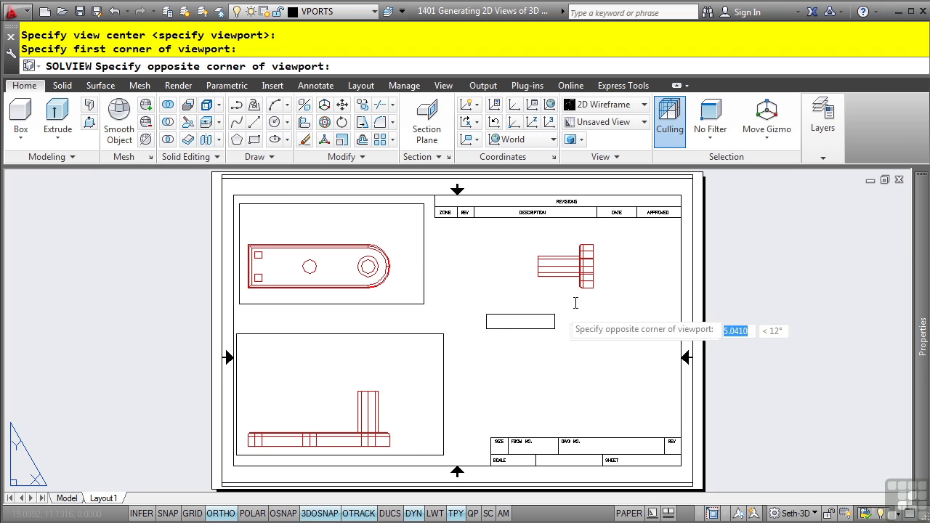
{"action": "left_click", "coordinate": [659, 206]}
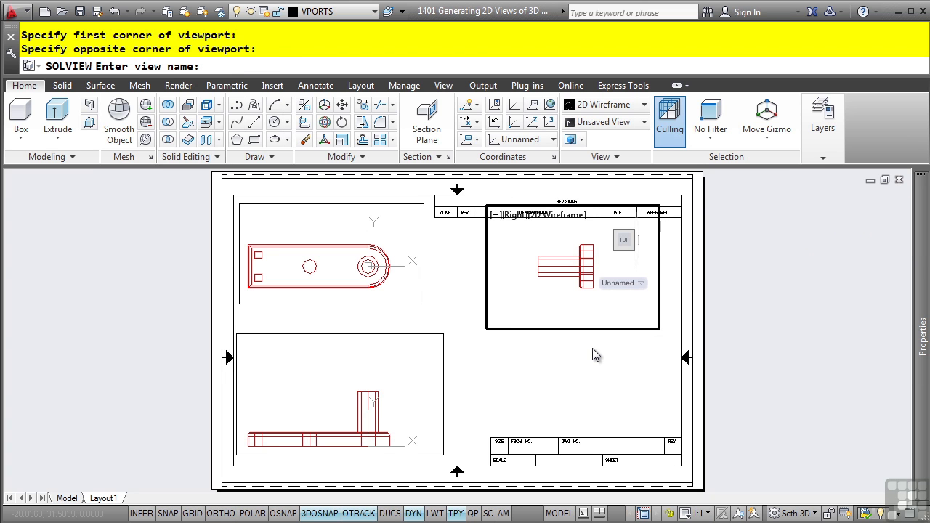
{"action": "type", "text": "SIDE"}
{"action": "key", "text": "Return"}
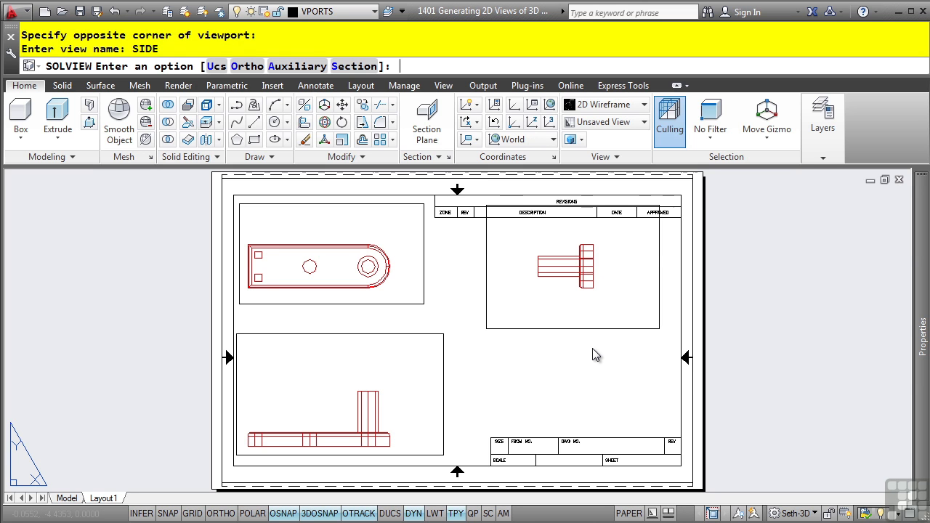
{"action": "key", "text": "Return"}
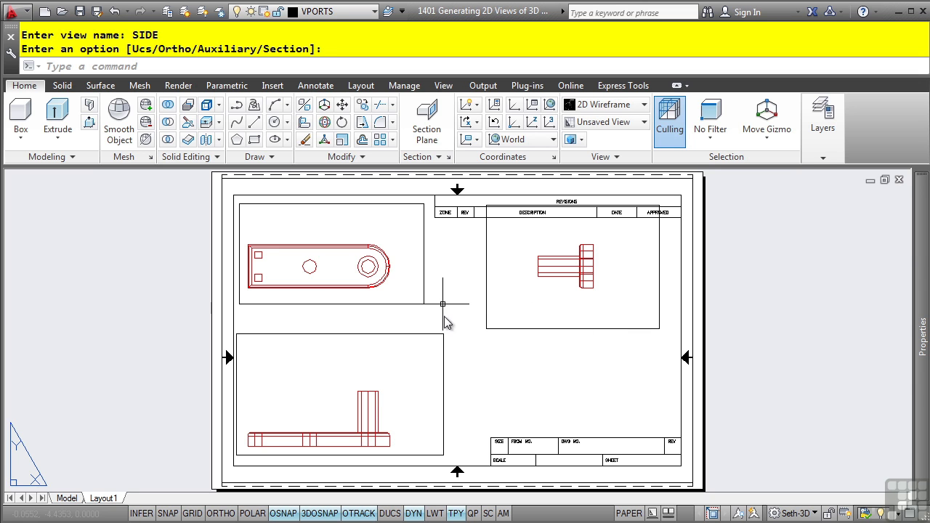
{"action": "left_click", "coordinate": [370, 18]}
{"action": "scroll", "coordinate": [377, 93], "scroll_direction": "up", "scroll_amount": 4}
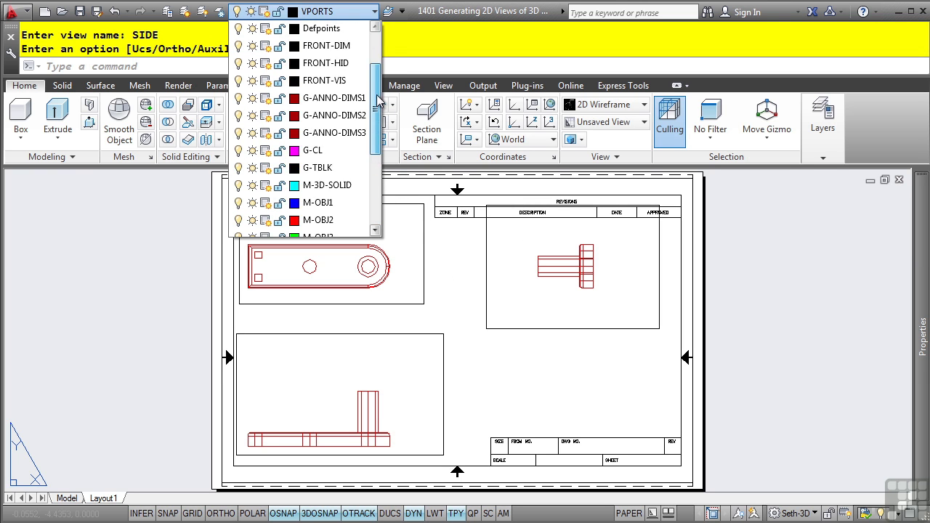
{"action": "left_click_drag", "start_coordinate": [378, 93], "coordinate": [380, 66]}
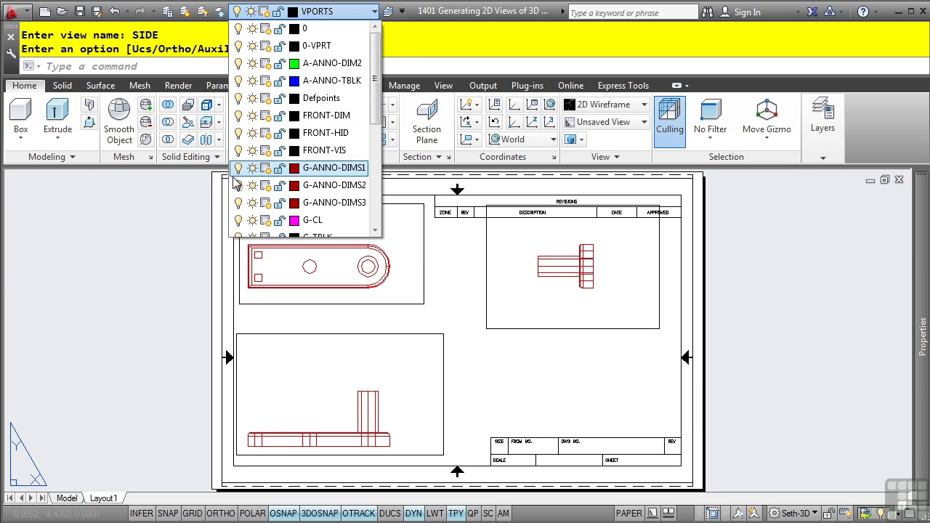
{"action": "left_click", "coordinate": [441, 304]}
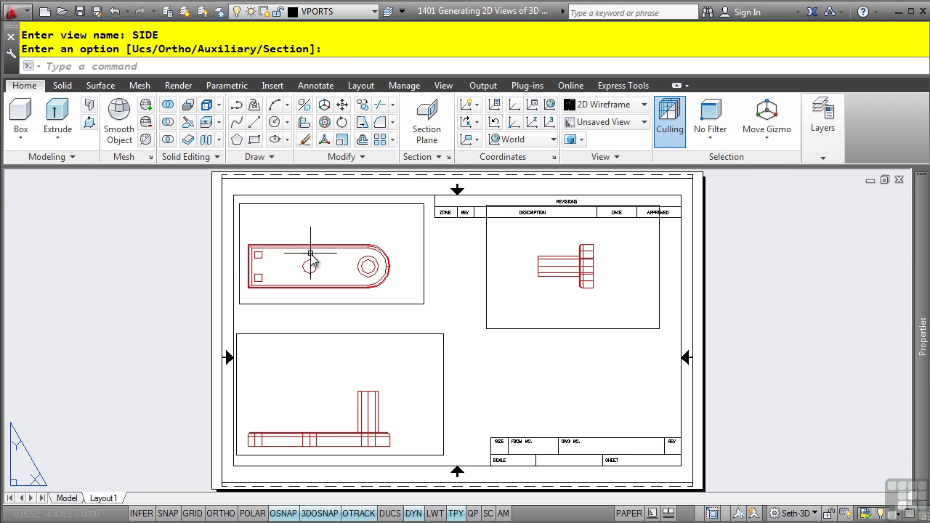
- Run SOLDRAW on the top viewport to generate its 2D profile
{"action": "left_click", "coordinate": [71, 156]}
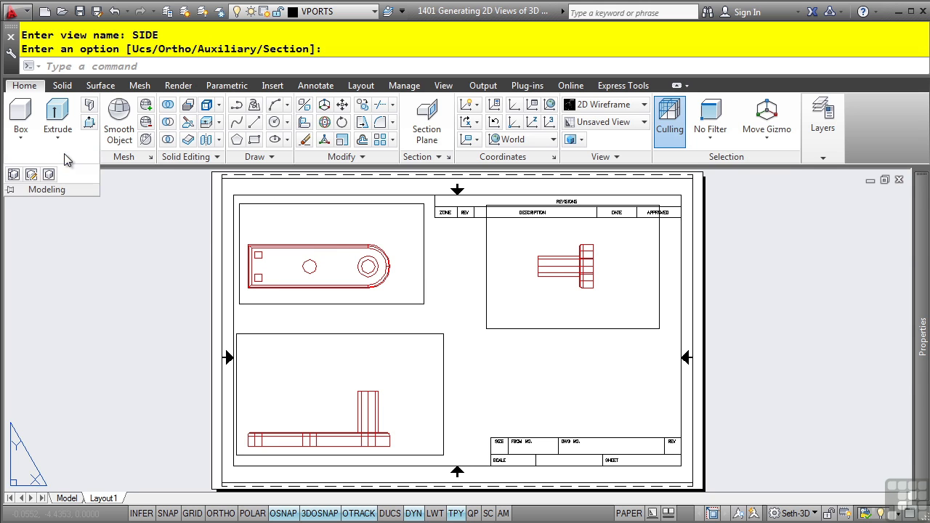
{"action": "left_click", "coordinate": [30, 176]}
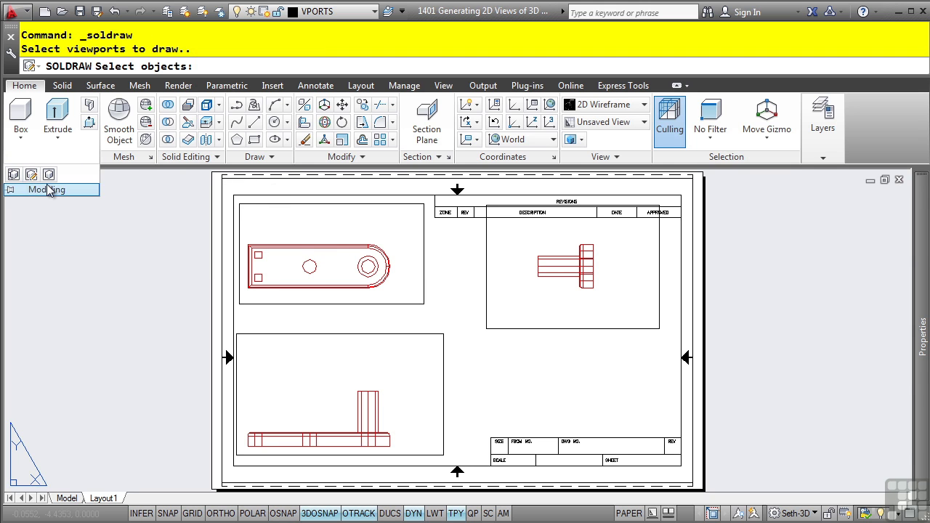
{"action": "left_click", "coordinate": [351, 304]}
{"action": "key", "text": "Return"}
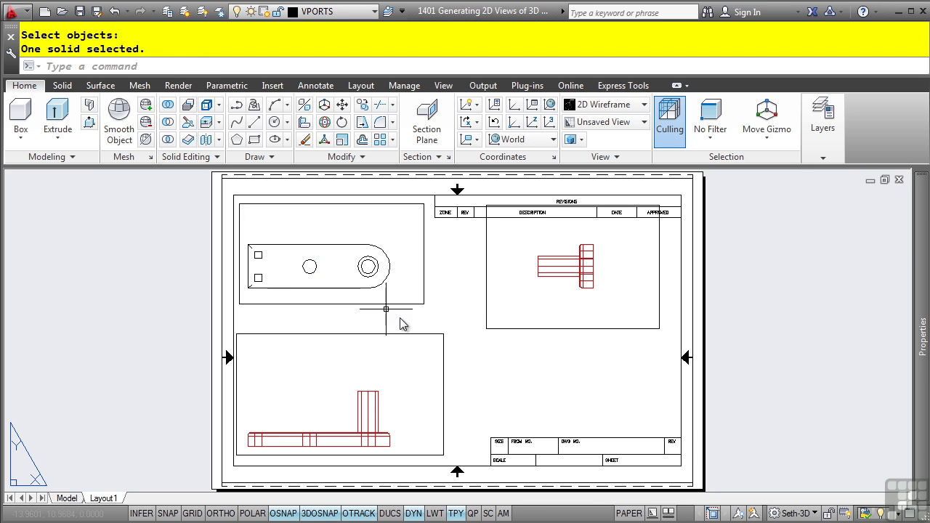
- Run SOLDRAW on the front and side viewports to generate their 2D profiles
{"action": "key", "text": "Return"}
{"action": "left_click", "coordinate": [348, 335]}
{"action": "key", "text": "Return"}
{"action": "key", "text": "Return"}
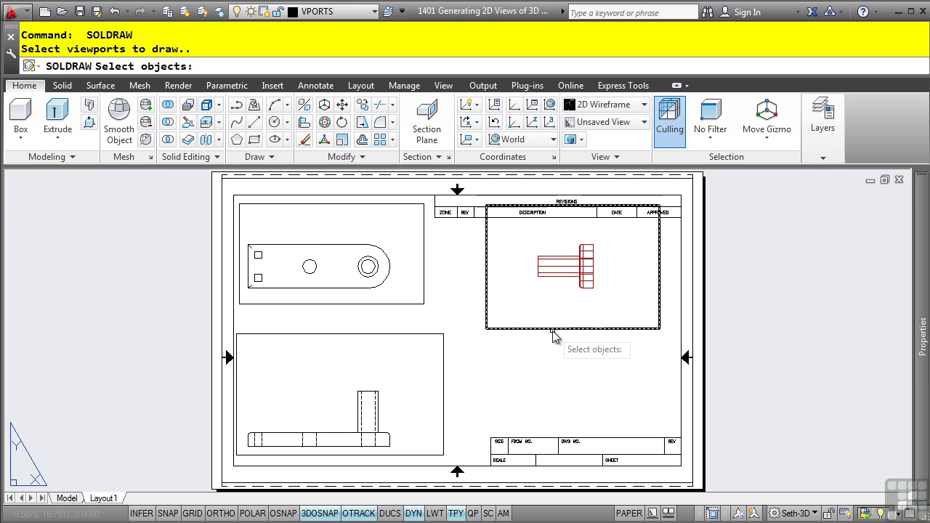
{"action": "left_click", "coordinate": [553, 330]}
{"action": "key", "text": "Return"}
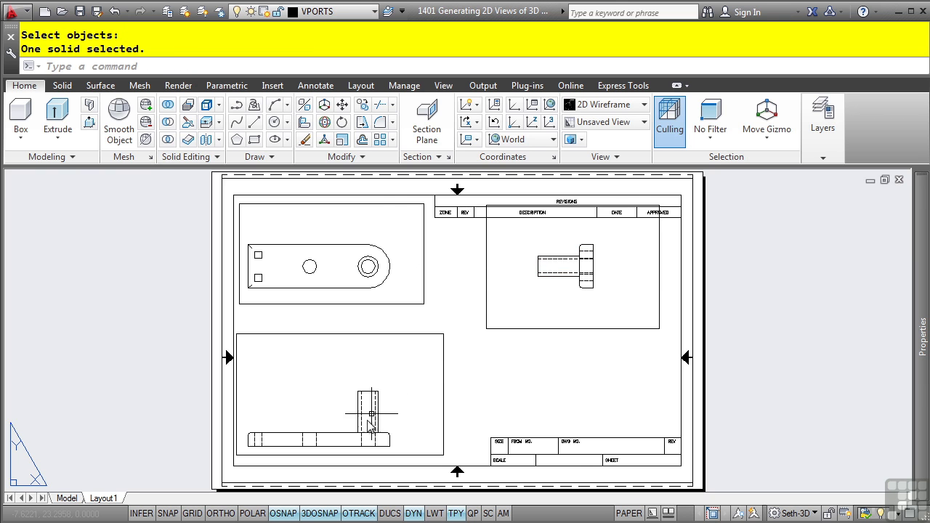
{"action": "scroll", "coordinate": [365, 426], "scroll_direction": "up", "scroll_amount": 6}
{"action": "middle_click_drag", "start_coordinate": [366, 430], "coordinate": [527, 312]}
{"action": "scroll", "coordinate": [557, 249], "scroll_direction": "down", "scroll_amount": 2}
{"action": "scroll", "coordinate": [647, 207], "scroll_direction": "down", "scroll_amount": 3}
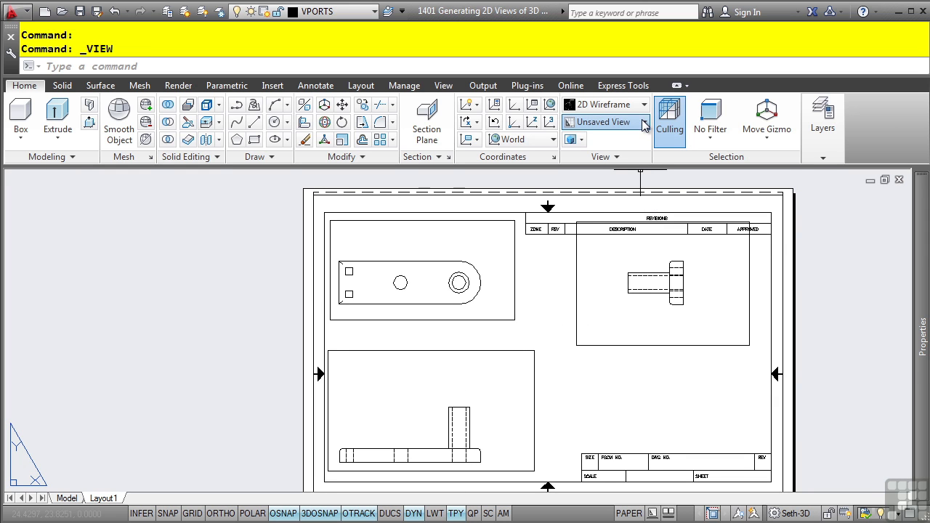
- Review the saved FRONT, SIDE and TOP views in the View Manager without making changes
{"action": "left_click", "coordinate": [643, 122]}
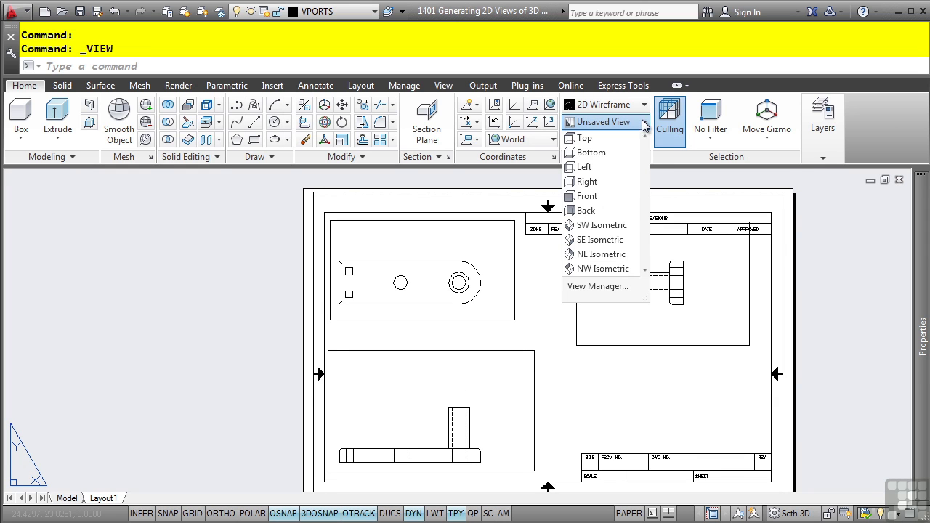
{"action": "left_click", "coordinate": [609, 289]}
{"action": "left_click", "coordinate": [342, 172]}
{"action": "left_click", "coordinate": [343, 184]}
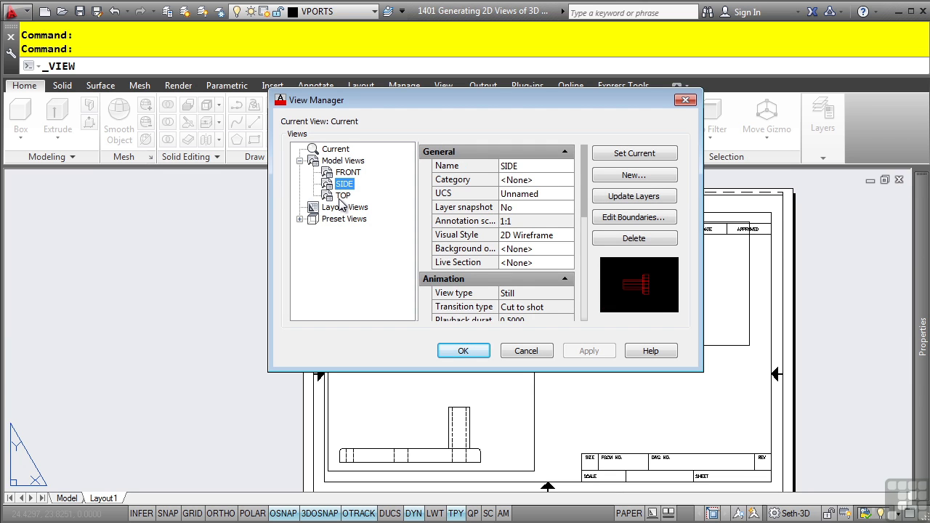
{"action": "left_click", "coordinate": [342, 196]}
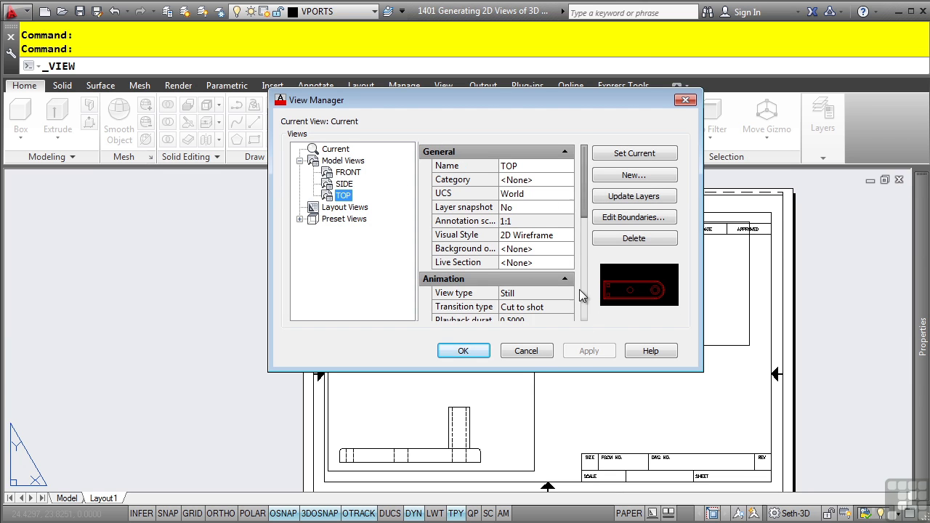
{"action": "left_click", "coordinate": [533, 355]}
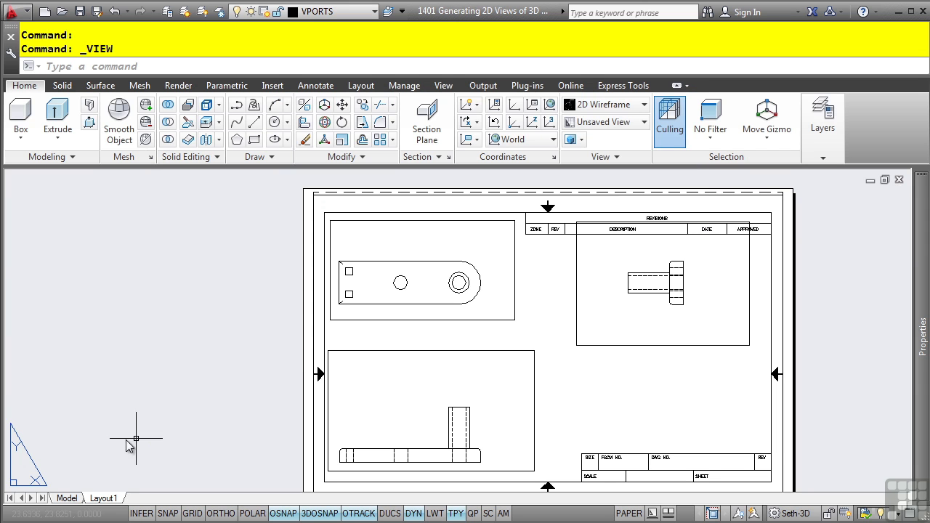
- In model space, orbit the 3D bracket so the tall cylinder sits on the right
{"action": "left_click", "coordinate": [67, 498]}
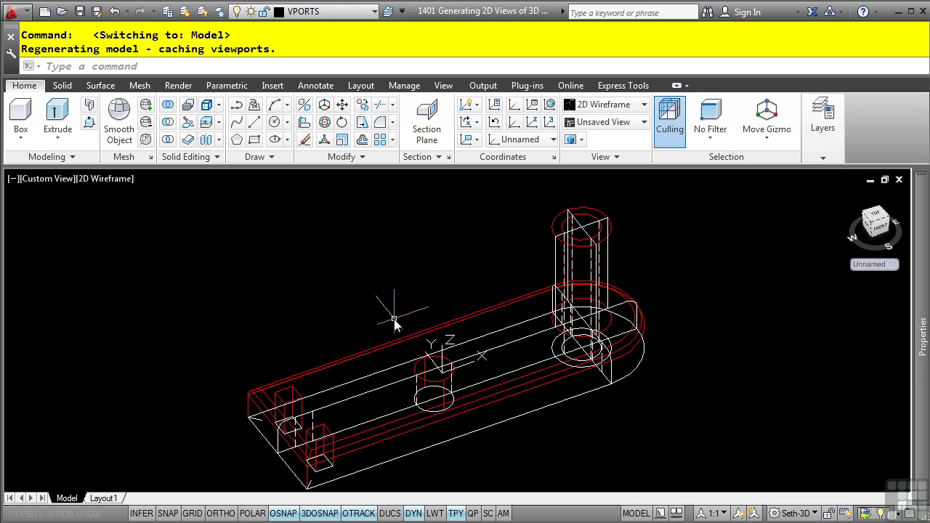
{"action": "middle_click_drag", "start_coordinate": [394, 325], "coordinate": [442, 367], "text": "shift"}
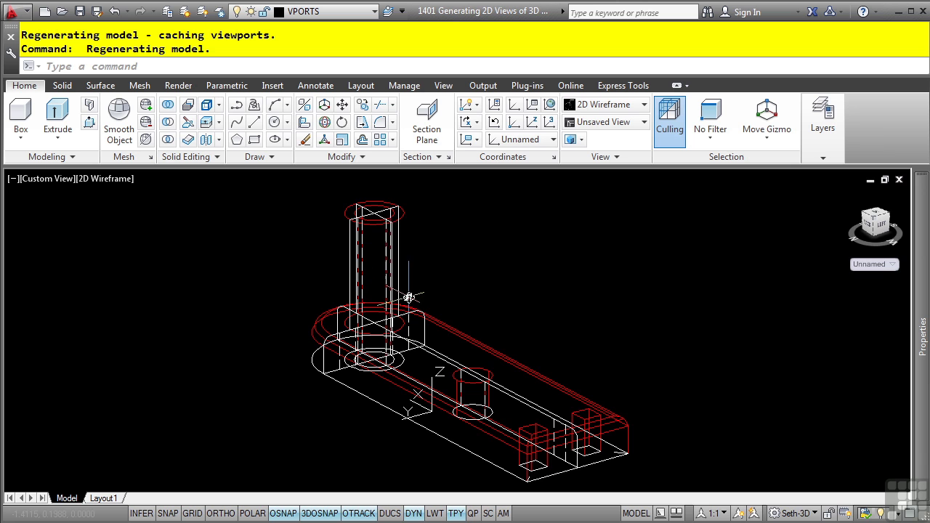
{"action": "middle_click_drag", "start_coordinate": [541, 339], "coordinate": [494, 373], "text": "shift"}
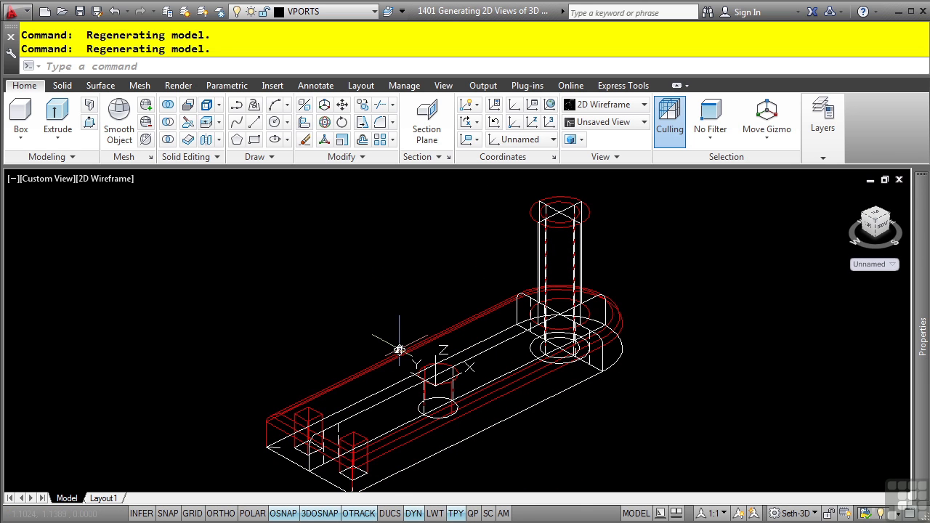
- Return to Layout1 and make TOP-DIM the current layer
{"action": "left_click", "coordinate": [103, 498]}
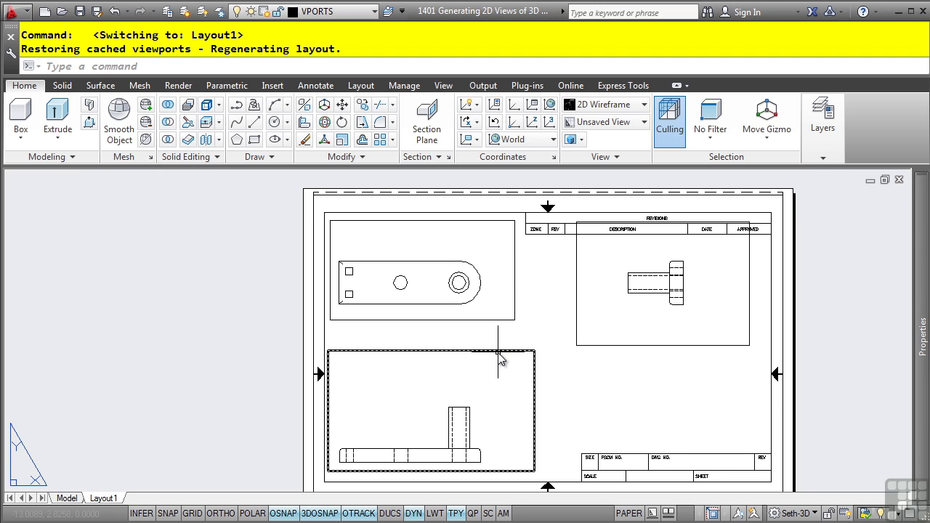
{"action": "left_click", "coordinate": [375, 16]}
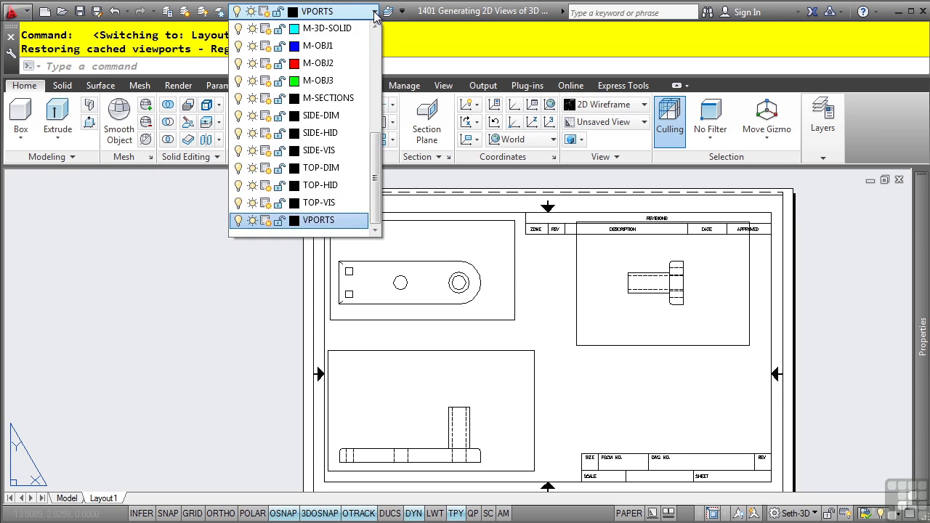
{"action": "scroll", "coordinate": [377, 75], "scroll_direction": "up", "scroll_amount": 5}
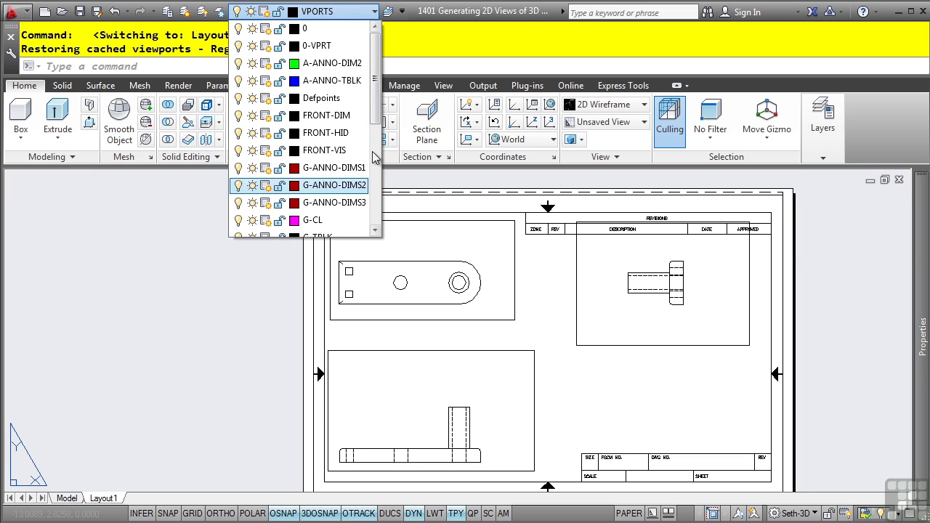
{"action": "left_click_drag", "start_coordinate": [377, 116], "coordinate": [377, 190]}
{"action": "scroll", "coordinate": [377, 190], "scroll_direction": "down", "scroll_amount": 2}
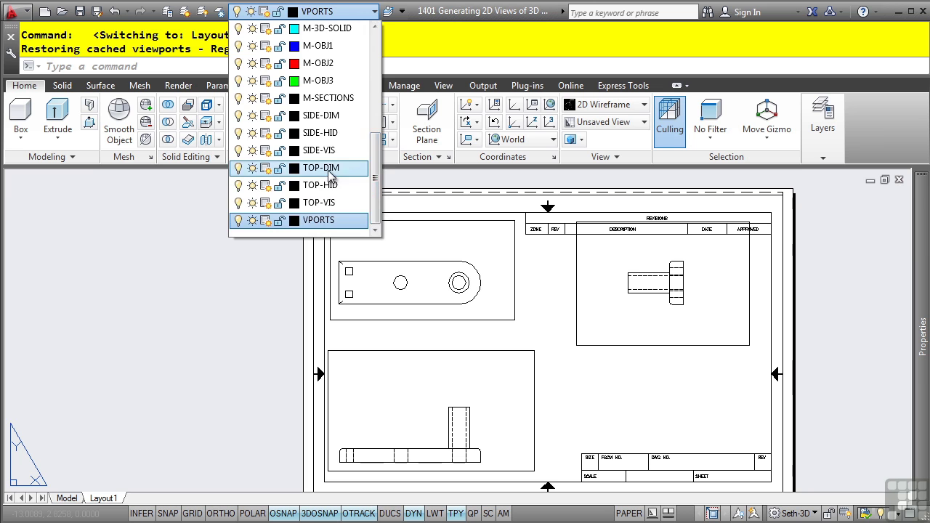
{"action": "left_click", "coordinate": [359, 162]}
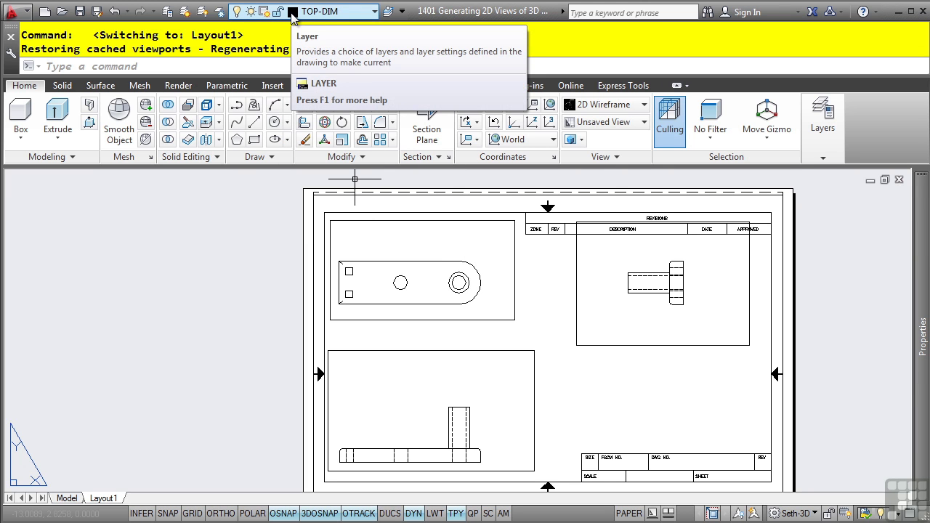
{"action": "scroll", "coordinate": [455, 263], "scroll_direction": "up", "scroll_amount": 2}
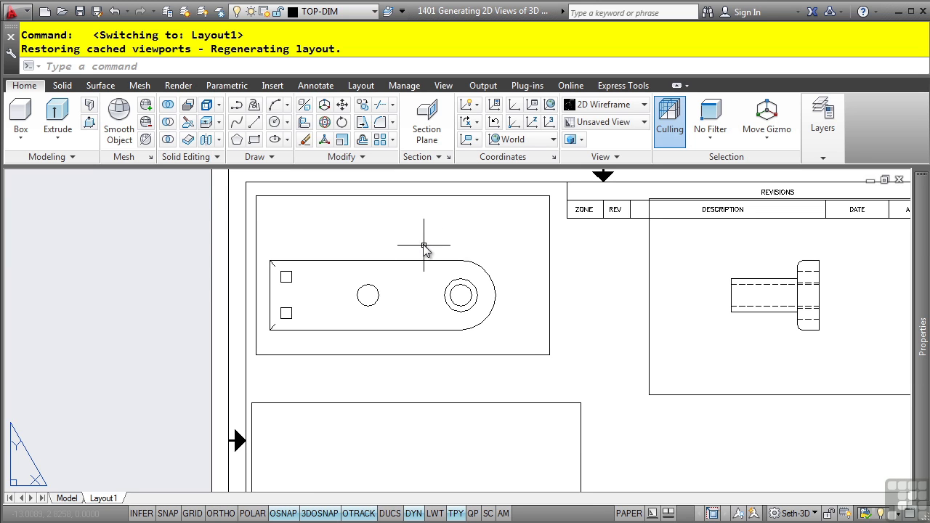
- Activate the top viewport and restore its saved TOP view
{"action": "double_click", "coordinate": [424, 249]}
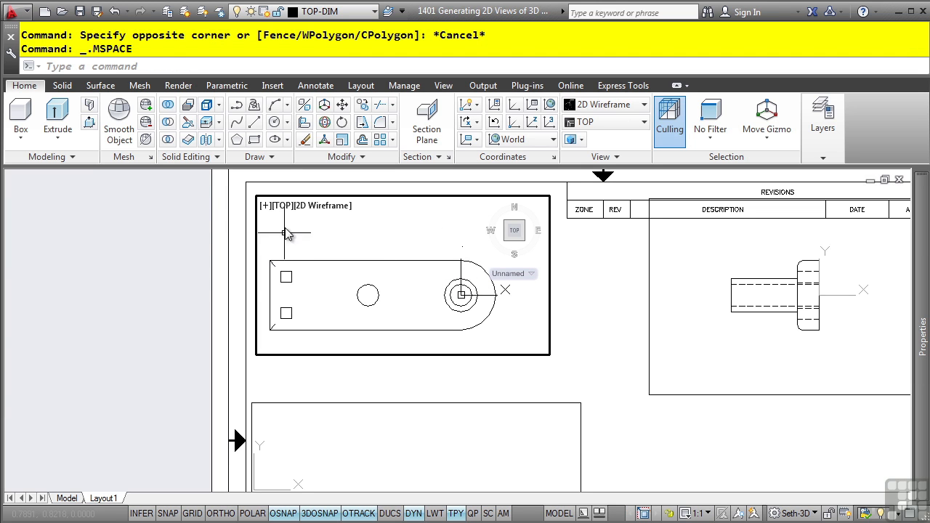
{"action": "left_click", "coordinate": [284, 207]}
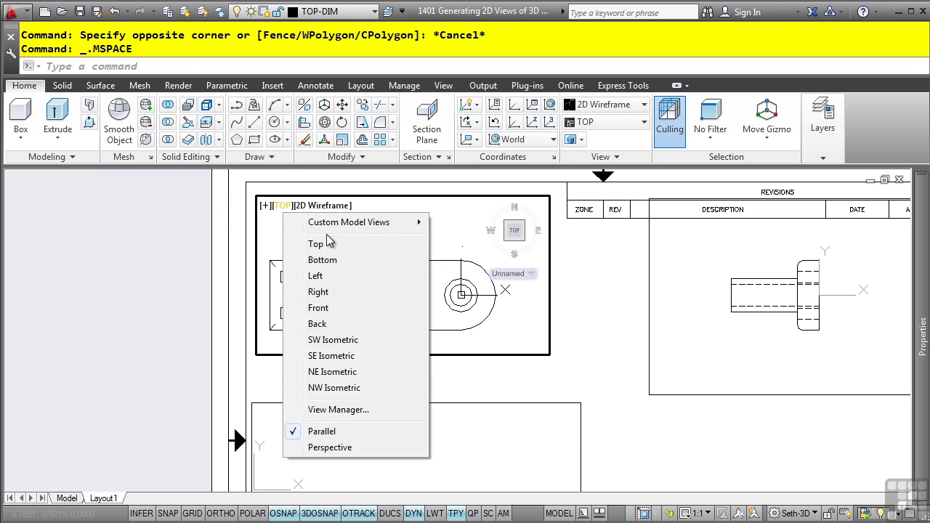
{"action": "mouse_move", "coordinate": [371, 229]}
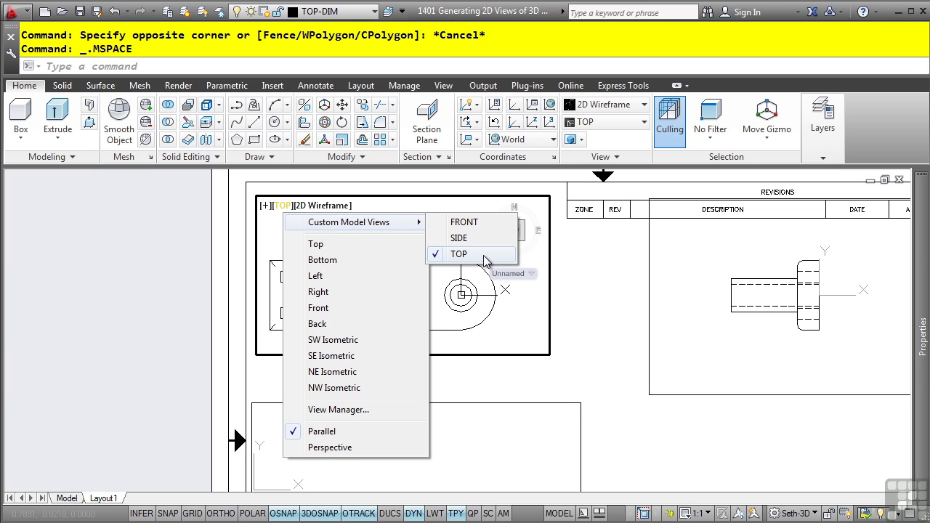
{"action": "left_click", "coordinate": [477, 328]}
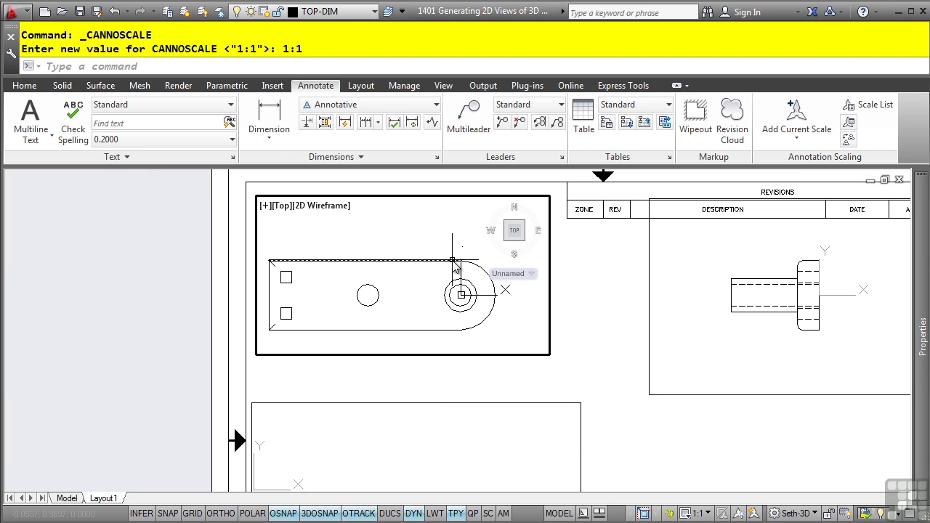
- Check the front and side viewports, then reactivate the top viewport and frame the whole view
{"action": "left_click", "coordinate": [474, 447]}
{"action": "left_click", "coordinate": [704, 370]}
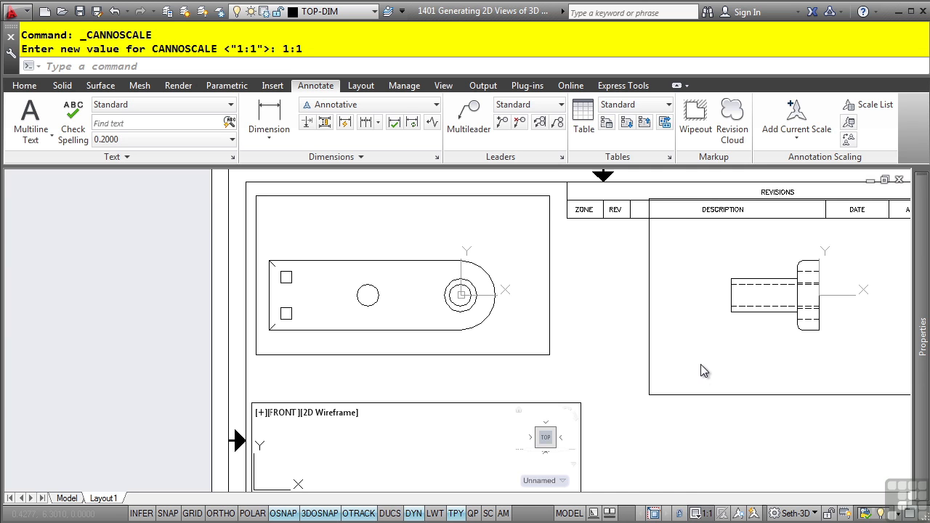
{"action": "left_click", "coordinate": [409, 249]}
{"action": "scroll", "coordinate": [396, 290], "scroll_direction": "down", "scroll_amount": 3}
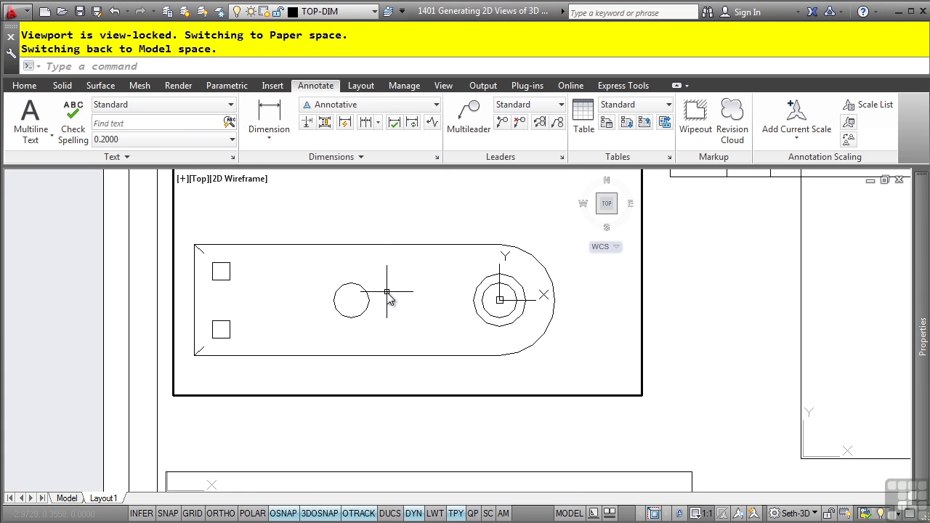
{"action": "middle_click_drag", "start_coordinate": [353, 300], "coordinate": [442, 314]}
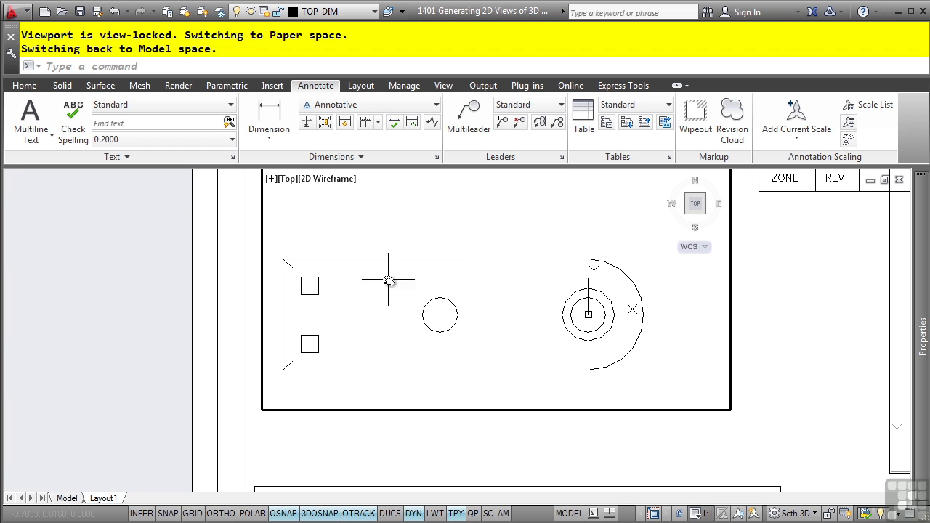
- Dimension the top view's 10.25 overall length and the R0.50 radius of the small circle
{"action": "left_click", "coordinate": [269, 118]}
{"action": "left_click", "coordinate": [283, 259]}
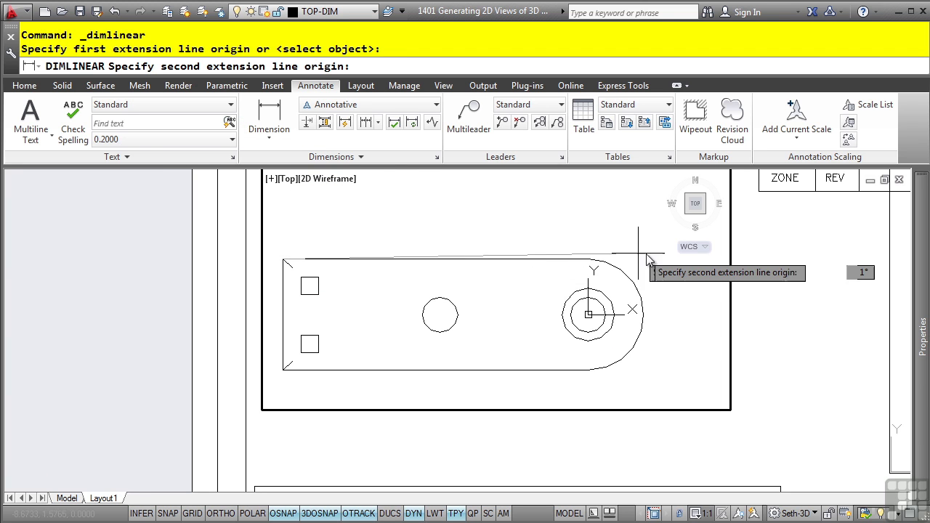
{"action": "left_click", "coordinate": [643, 313]}
{"action": "left_click", "coordinate": [535, 203]}
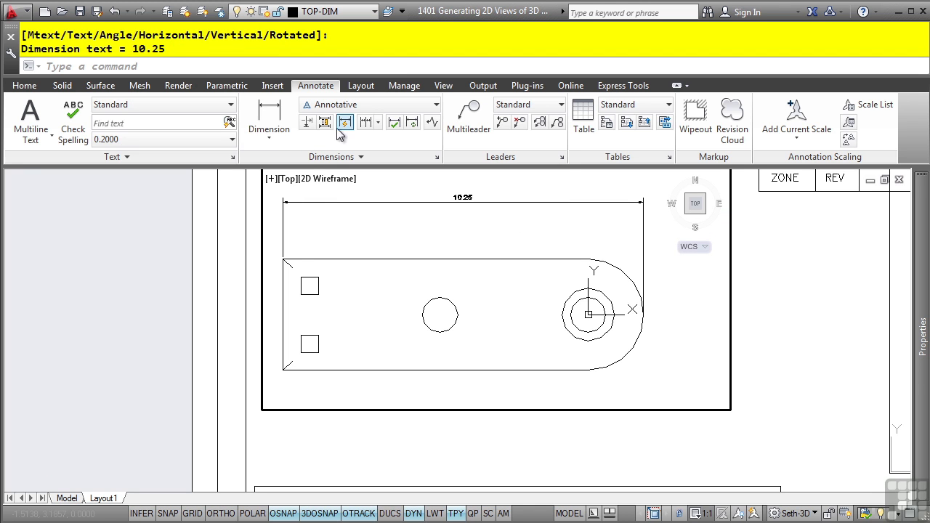
{"action": "left_click", "coordinate": [271, 135]}
{"action": "left_click", "coordinate": [288, 284]}
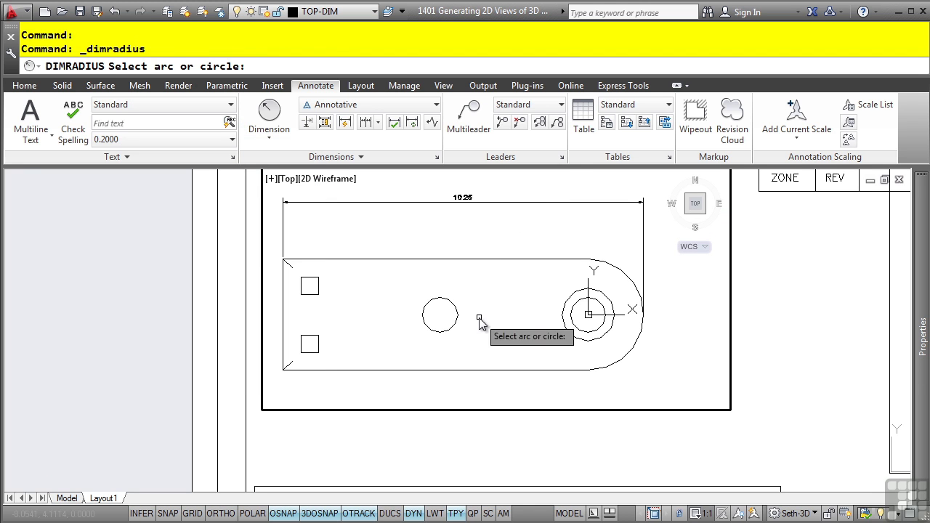
{"action": "left_click", "coordinate": [451, 304]}
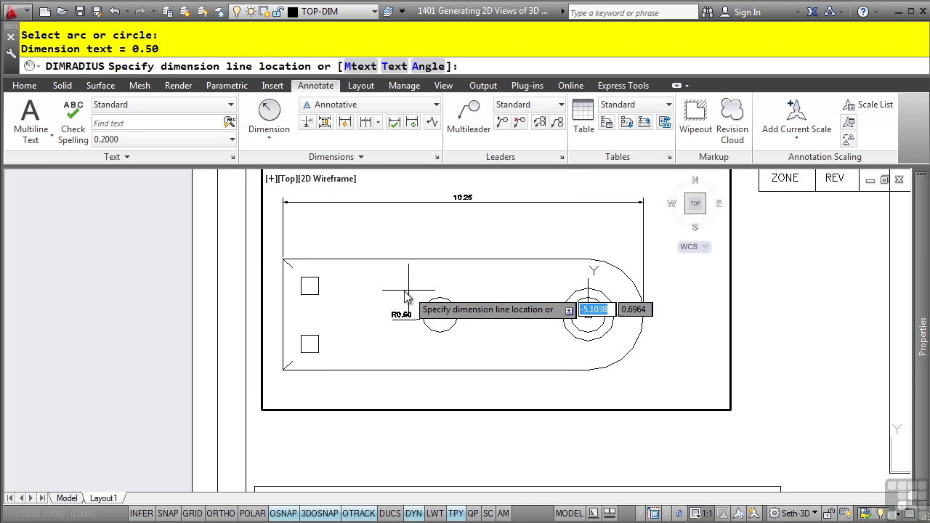
{"action": "left_click", "coordinate": [390, 325]}
- Add a 1.65 linear dimension for the spacing between the two squares on the top view
{"action": "left_click", "coordinate": [269, 136]}
{"action": "left_click", "coordinate": [280, 160]}
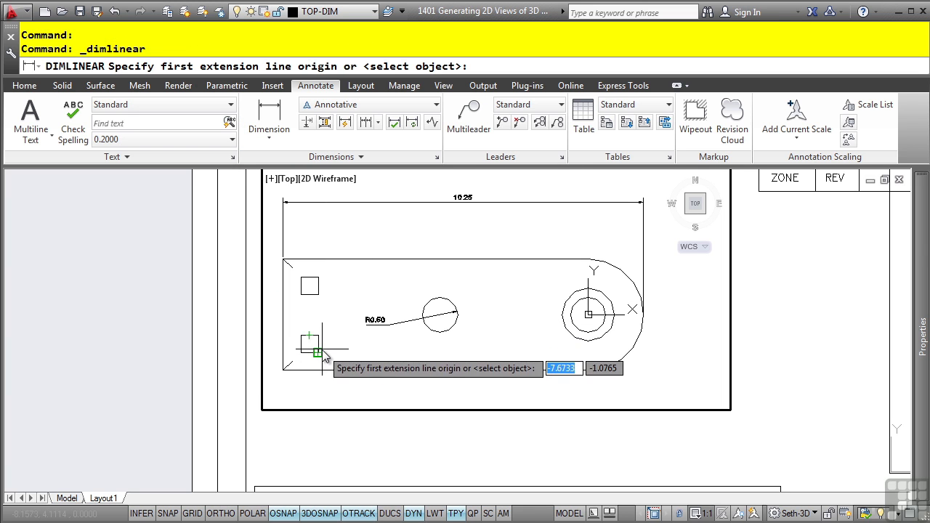
{"action": "left_click", "coordinate": [318, 344]}
{"action": "left_click", "coordinate": [318, 286]}
{"action": "left_click", "coordinate": [339, 313]}
- Activate the front-view viewport, make FRONT-DIM current, and begin a linear dimension at its left end
{"action": "middle_click_drag", "start_coordinate": [565, 309], "coordinate": [564, 120]}
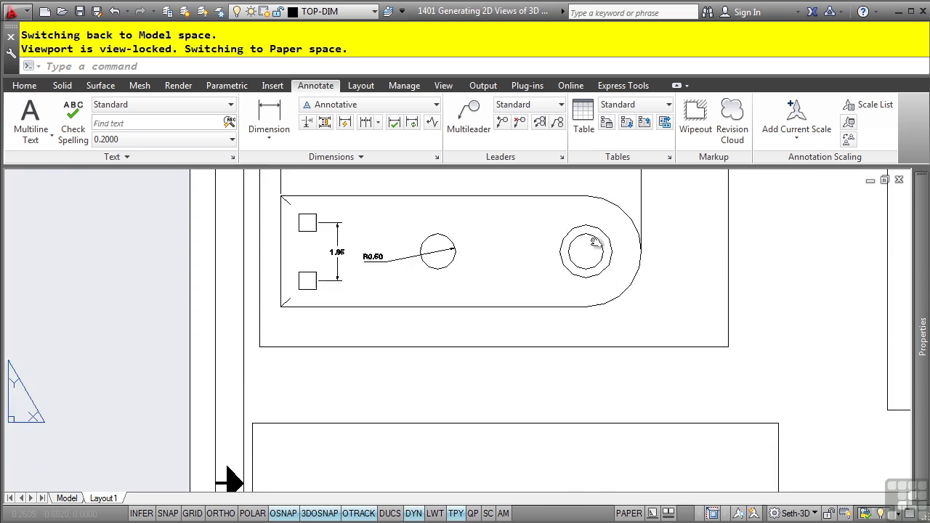
{"action": "middle_click_drag", "start_coordinate": [508, 349], "coordinate": [508, 298]}
{"action": "middle_click_drag", "start_coordinate": [530, 379], "coordinate": [453, 276]}
{"action": "left_click", "coordinate": [447, 290]}
{"action": "left_click", "coordinate": [410, 250]}
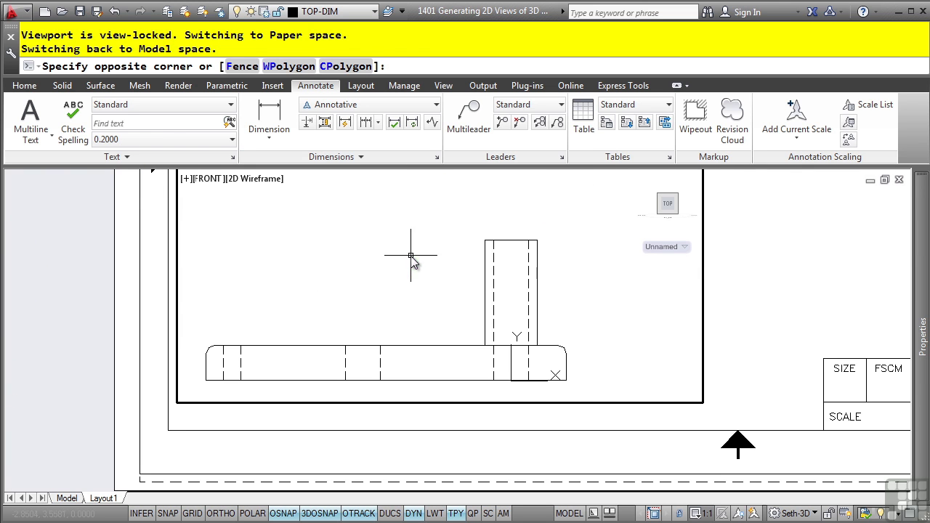
{"action": "left_click", "coordinate": [327, 11]}
{"action": "scroll", "coordinate": [333, 145], "scroll_direction": "up", "scroll_amount": 5}
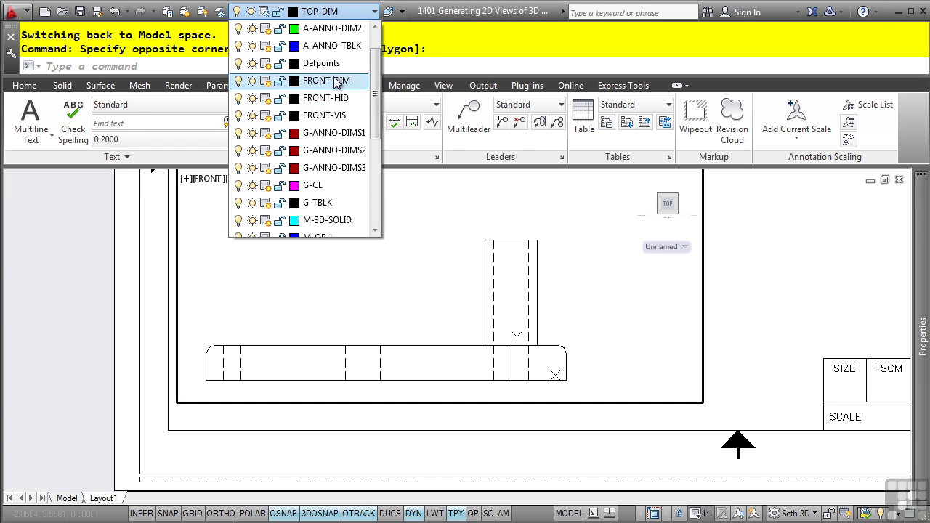
{"action": "left_click", "coordinate": [320, 80]}
{"action": "scroll", "coordinate": [320, 96], "scroll_direction": "up", "scroll_amount": 1}
{"action": "scroll", "coordinate": [320, 109], "scroll_direction": "down", "scroll_amount": 1}
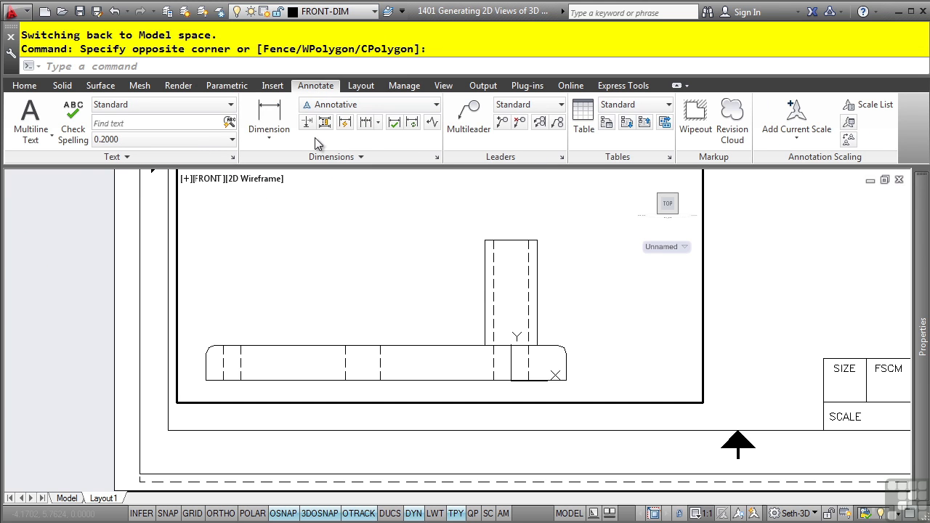
{"action": "left_click", "coordinate": [273, 112]}
{"action": "left_click", "coordinate": [206, 353]}
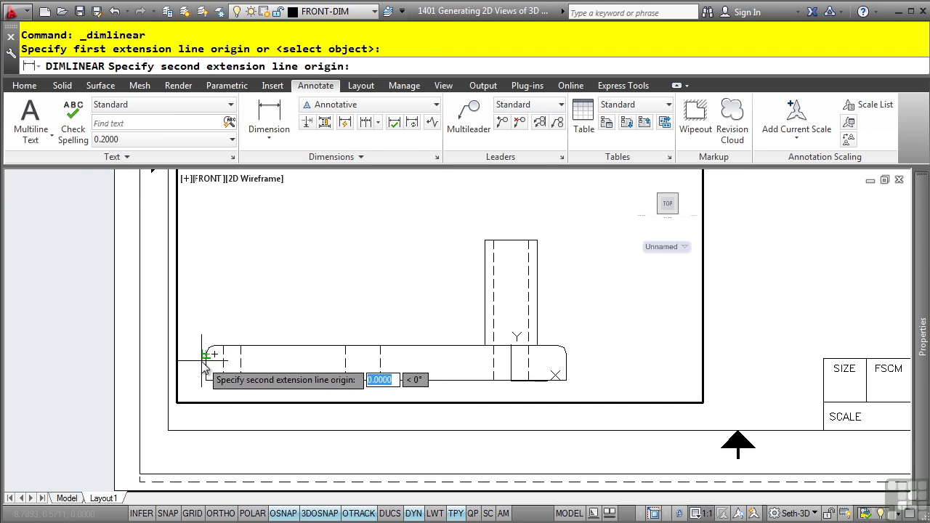
- Place the front view's 10.25 overall length dimension above the part, keeping FRONT-DIM current
{"action": "left_click", "coordinate": [561, 356]}
{"action": "left_click", "coordinate": [398, 191]}
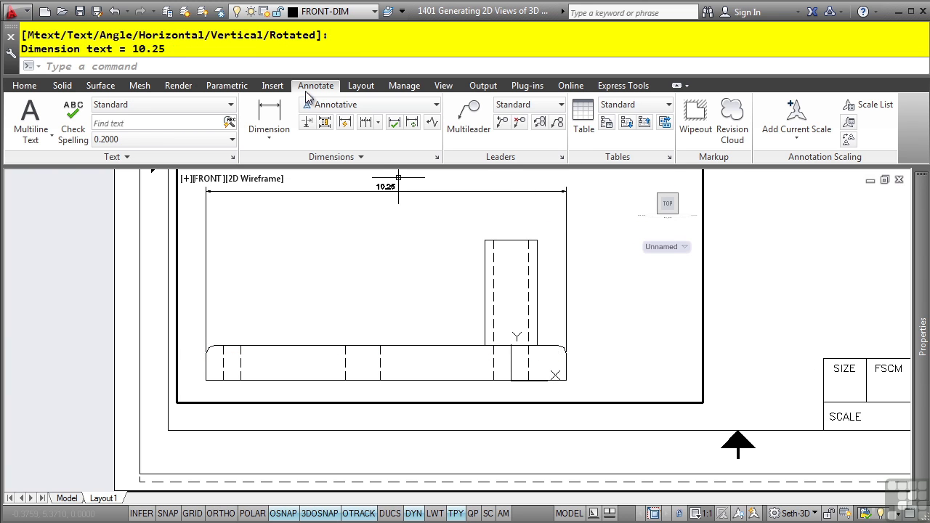
{"action": "scroll", "coordinate": [606, 291], "scroll_direction": "down", "scroll_amount": 2}
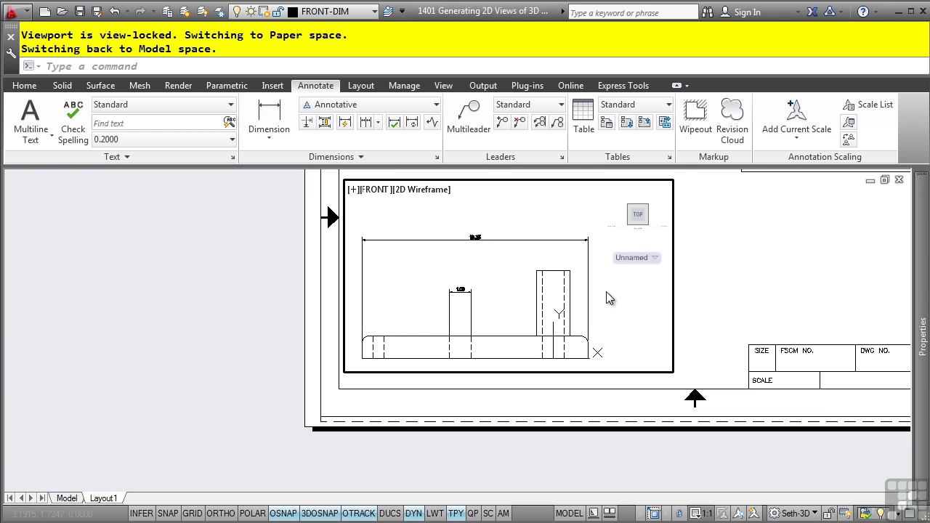
{"action": "middle_click_drag", "start_coordinate": [560, 261], "coordinate": [461, 357]}
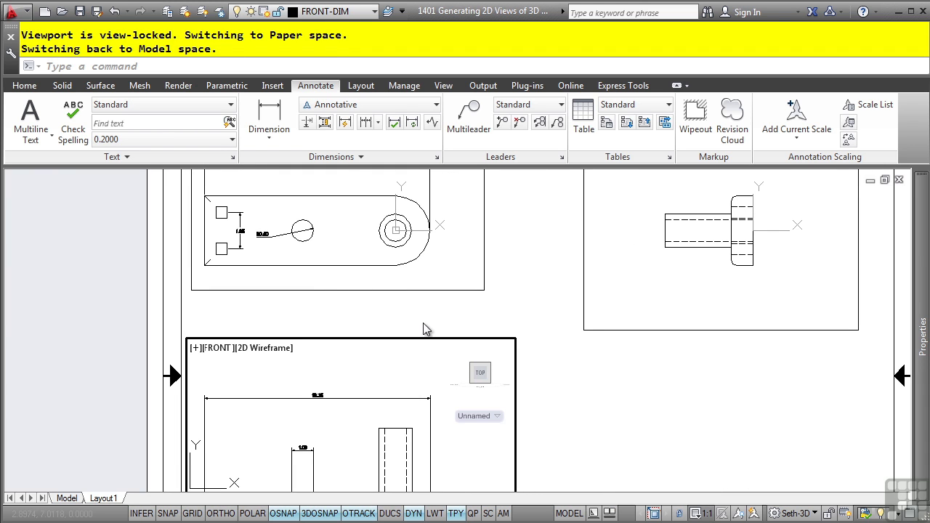
{"action": "left_click", "coordinate": [356, 11]}
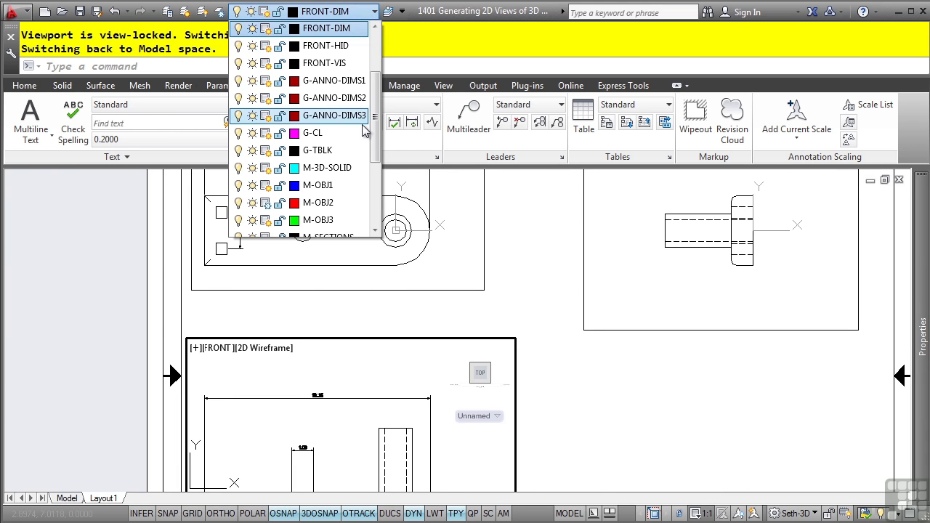
{"action": "scroll", "coordinate": [371, 139], "scroll_direction": "down", "scroll_amount": 2}
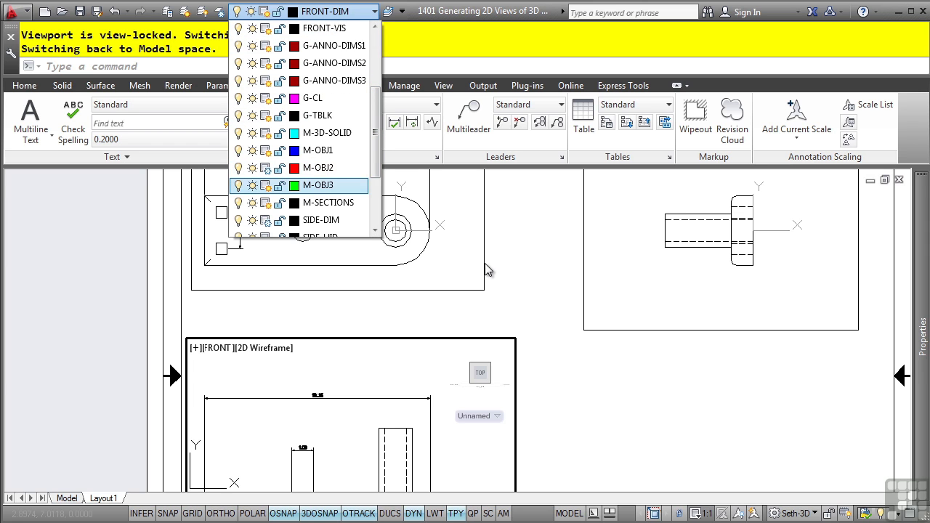
{"action": "key", "text": "Down"}
{"action": "key", "text": "Down"}
{"action": "key", "text": "Down"}
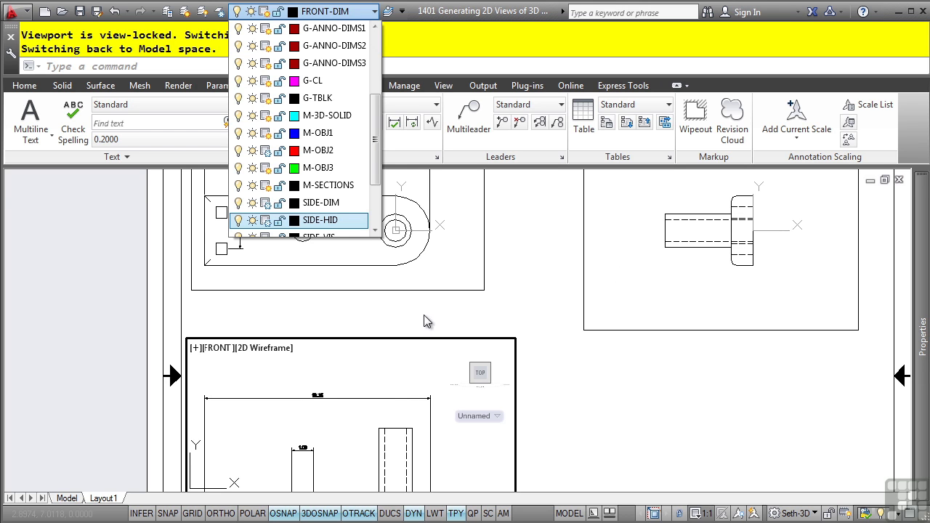
{"action": "left_click", "coordinate": [519, 293]}
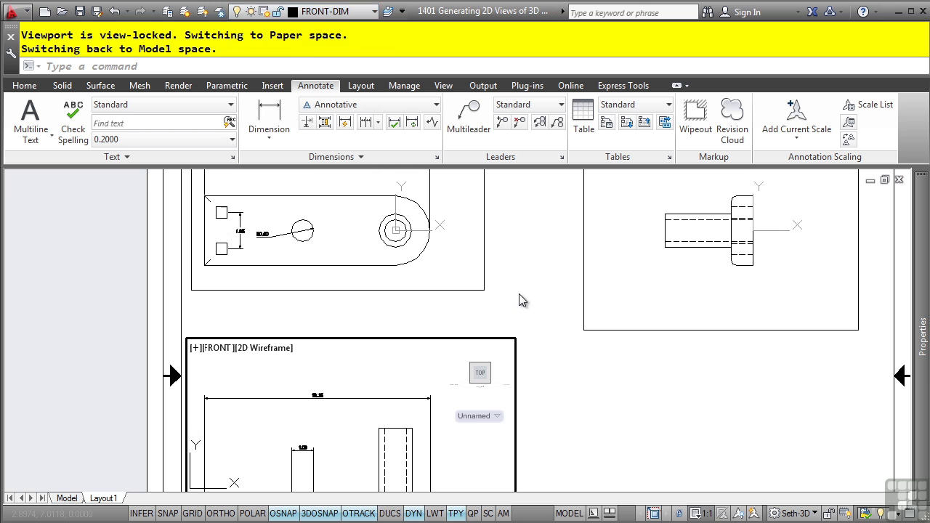
- Orbit the bracket to an angled 3D view in model space, then return to Layout1's full sheet
{"action": "double_click", "coordinate": [519, 293]}
{"action": "left_click", "coordinate": [519, 293]}
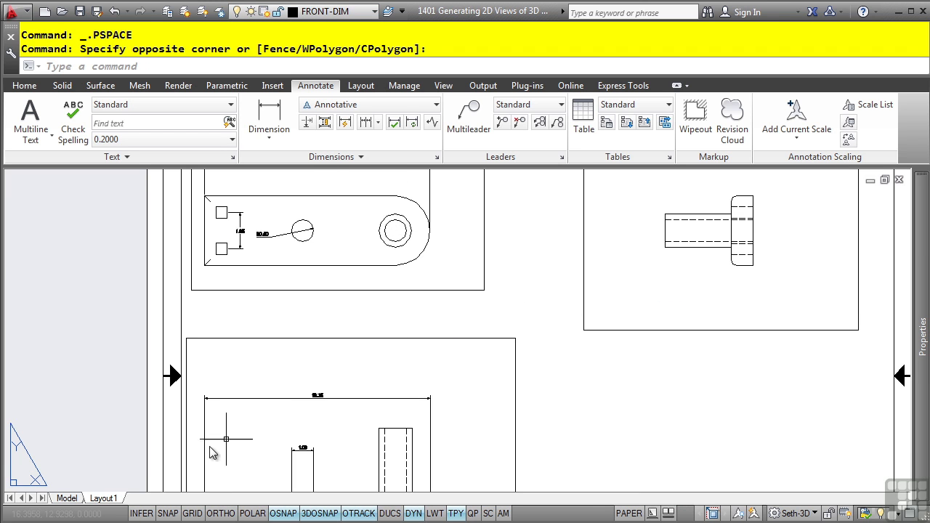
{"action": "left_click", "coordinate": [75, 500]}
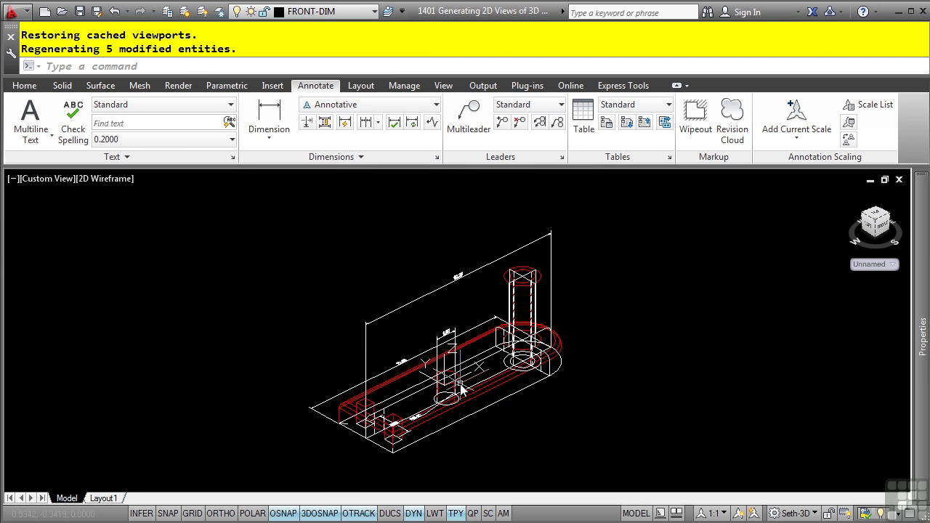
{"action": "mouse_move", "coordinate": [455, 391]}
{"action": "middle_mouse_down", "text": "shift"}
{"action": "mouse_move", "coordinate": [450, 384]}
{"action": "mouse_move", "coordinate": [566, 367]}
{"action": "mouse_move", "coordinate": [399, 369]}
{"action": "mouse_move", "coordinate": [476, 377]}
{"action": "middle_mouse_up", "text": "shift"}
{"action": "key", "text": "ctrl+Page_Down"}
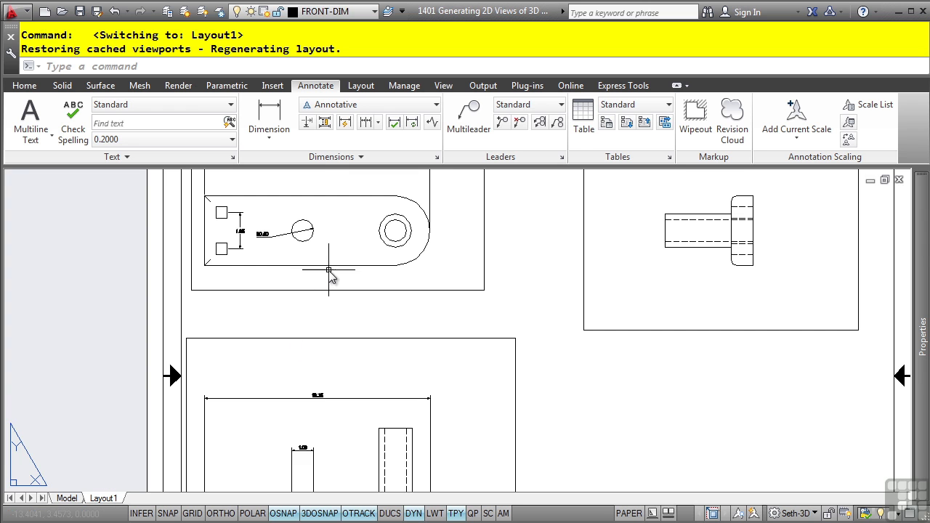
{"action": "scroll", "coordinate": [476, 351], "scroll_direction": "down", "scroll_amount": 2}
{"action": "middle_click_drag", "start_coordinate": [525, 353], "coordinate": [442, 318]}
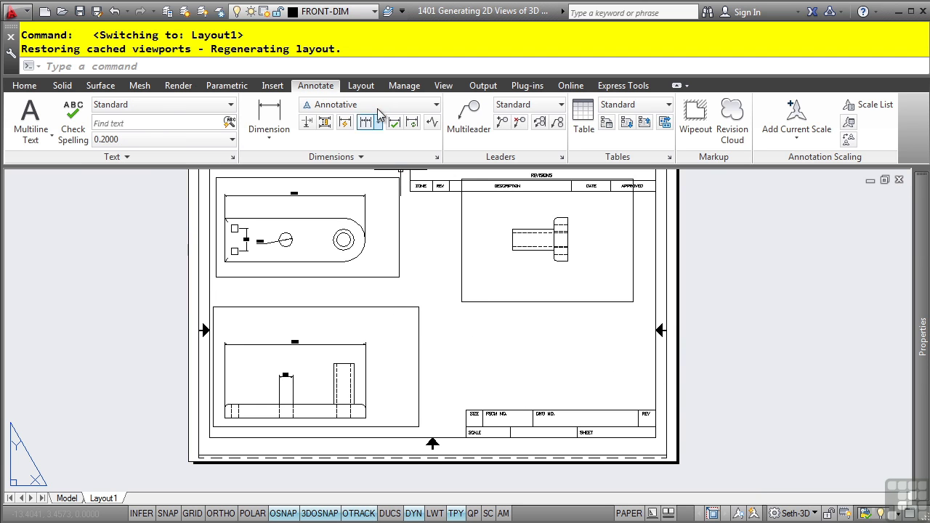
- Create a new rectangular viewport at the sheet's lower right and activate it
{"action": "left_click", "coordinate": [362, 85]}
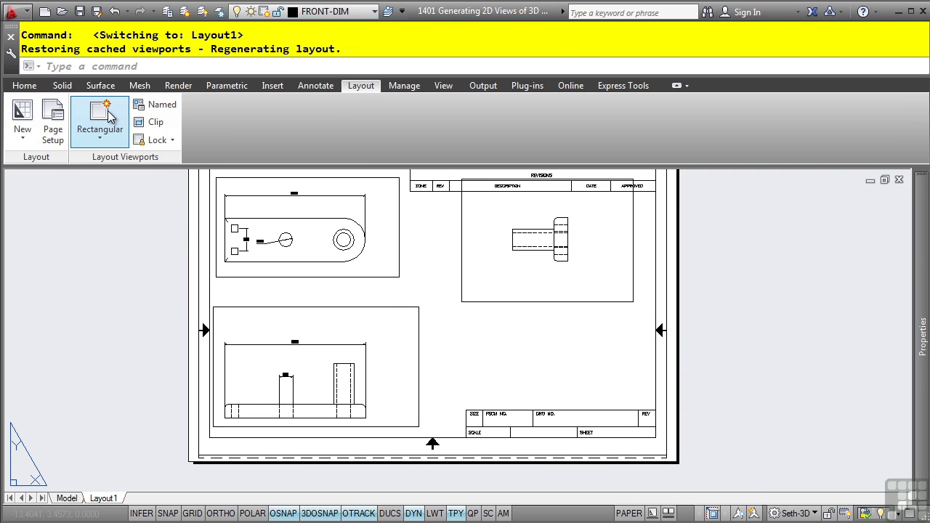
{"action": "left_click", "coordinate": [99, 134]}
{"action": "left_click", "coordinate": [109, 162]}
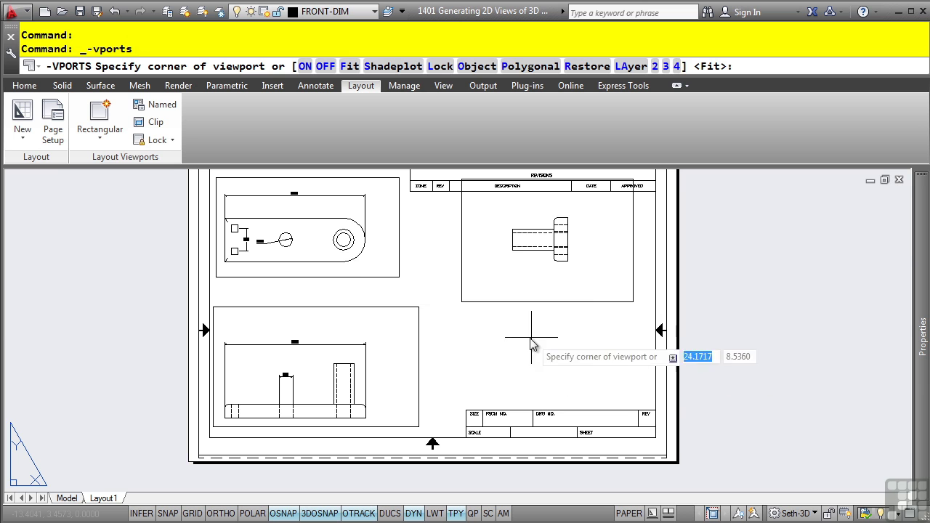
{"action": "left_click", "coordinate": [443, 296]}
{"action": "left_click", "coordinate": [654, 409]}
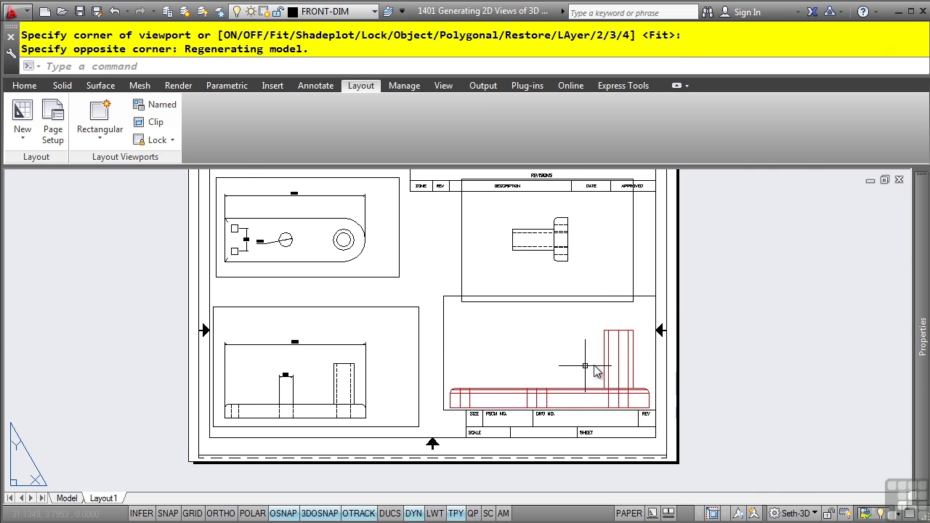
{"action": "scroll", "coordinate": [628, 402], "scroll_direction": "up", "scroll_amount": 2}
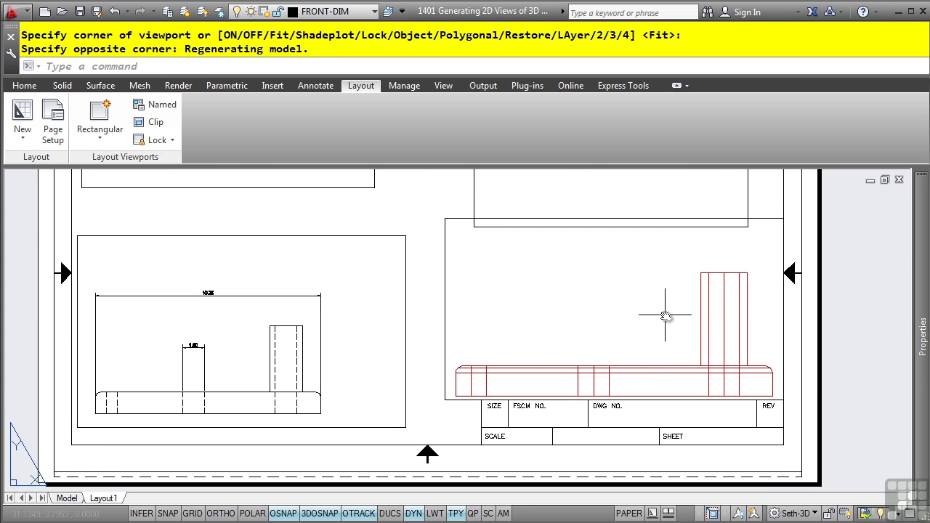
{"action": "double_click", "coordinate": [625, 296]}
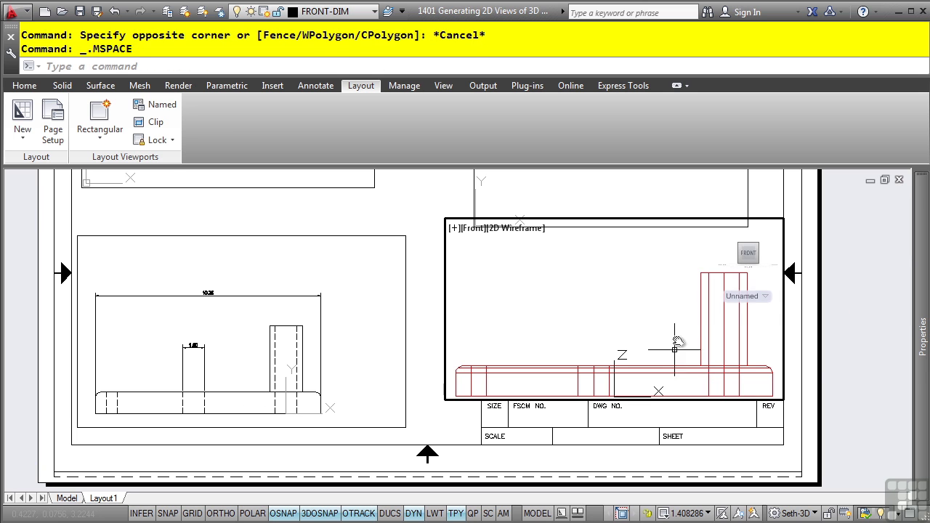
- Set the new viewport to WCS, the Left view and 1:1 scale, centred on the part
{"action": "left_click", "coordinate": [747, 296]}
{"action": "left_click", "coordinate": [760, 307]}
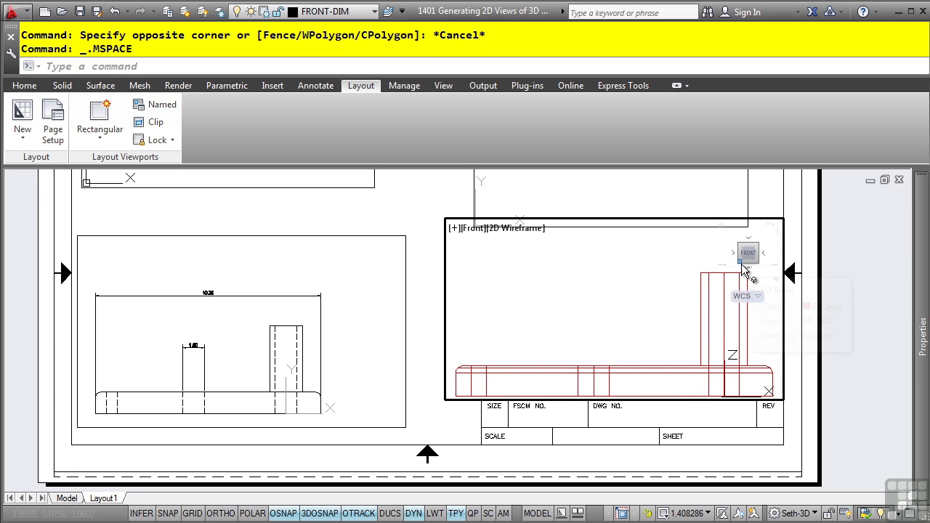
{"action": "left_click", "coordinate": [741, 263]}
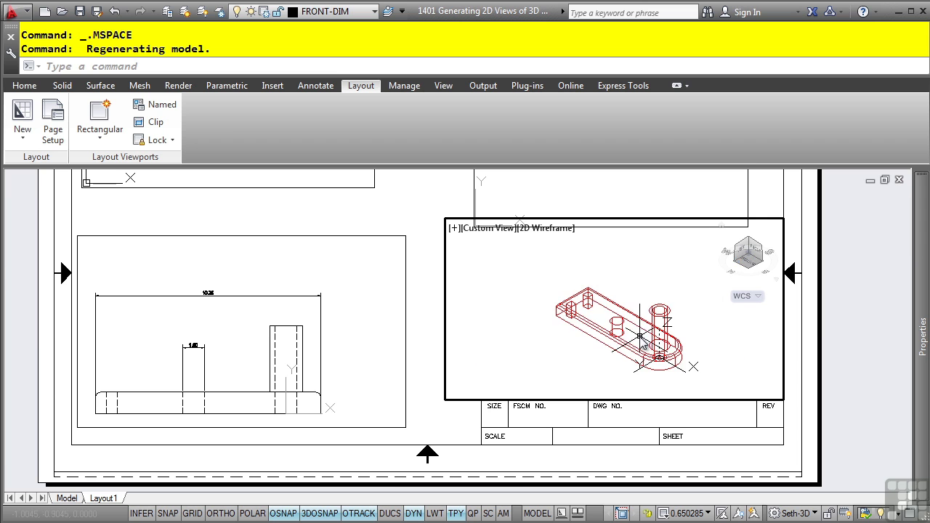
{"action": "left_click", "coordinate": [760, 256]}
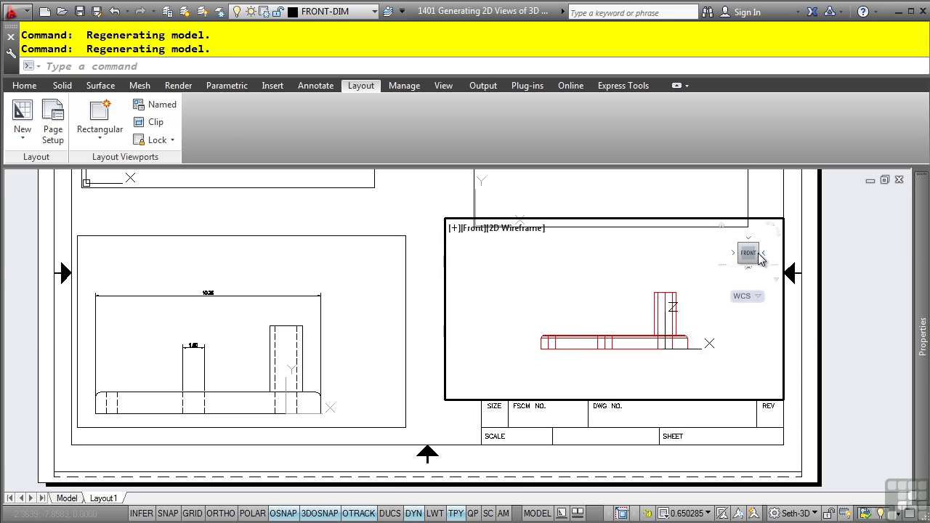
{"action": "left_click", "coordinate": [753, 258]}
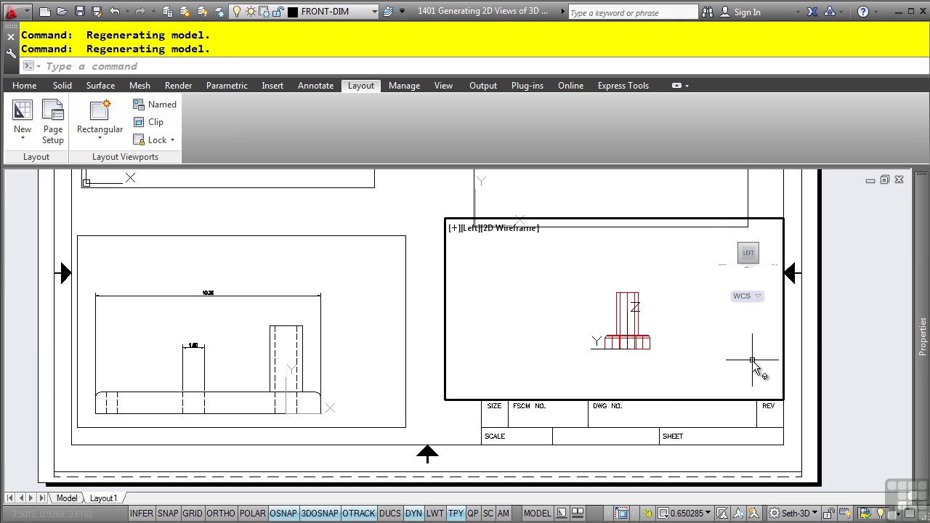
{"action": "left_click", "coordinate": [686, 514]}
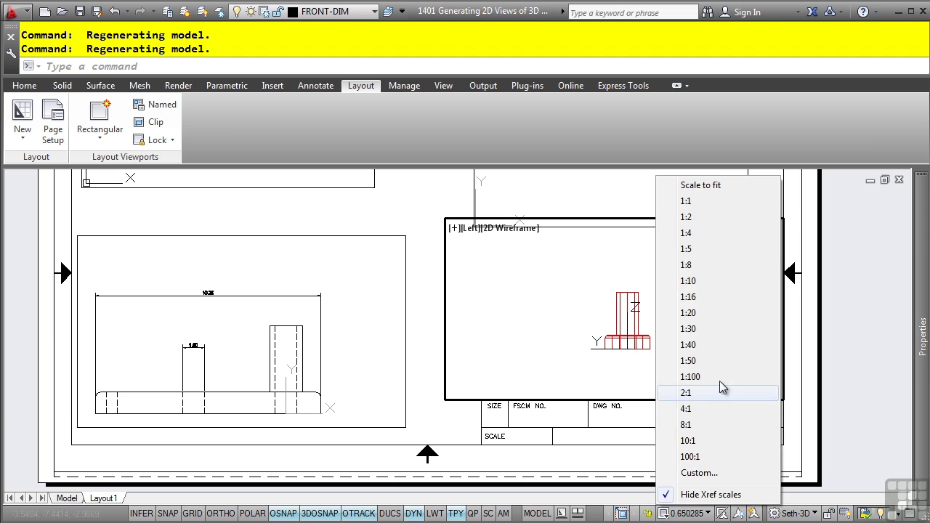
{"action": "left_click", "coordinate": [694, 204]}
{"action": "middle_click_drag", "start_coordinate": [675, 349], "coordinate": [516, 291]}
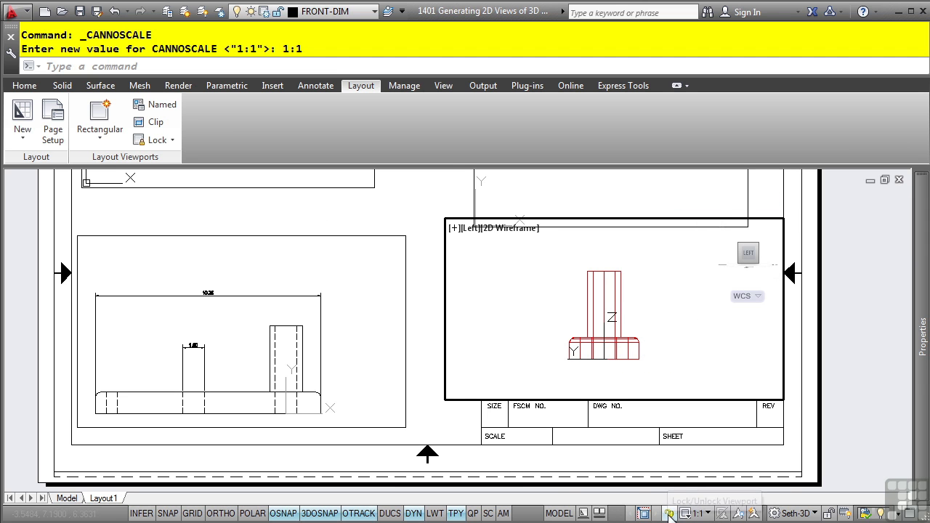
- Run SOLPROF on the bracket: hidden lines on a separate layer, projected to a plane, tangential edges deleted
{"action": "left_click", "coordinate": [28, 86]}
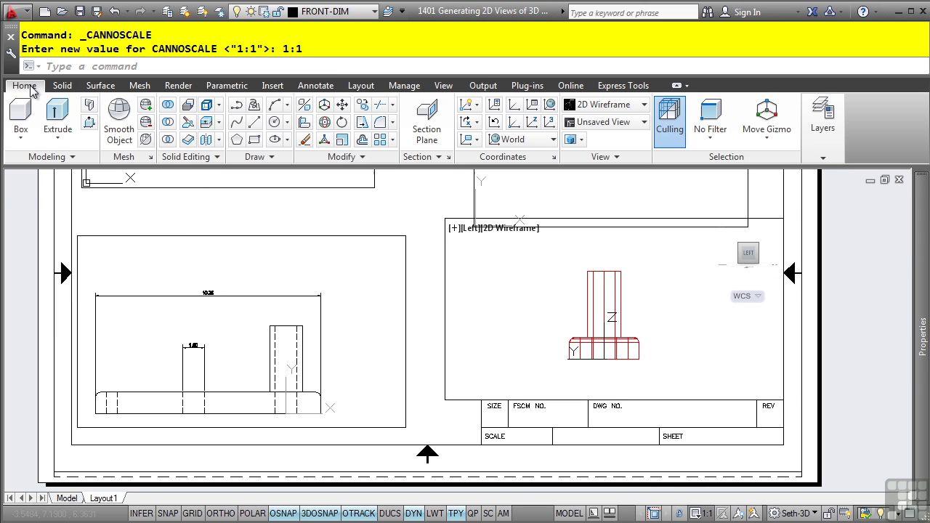
{"action": "left_click", "coordinate": [71, 157]}
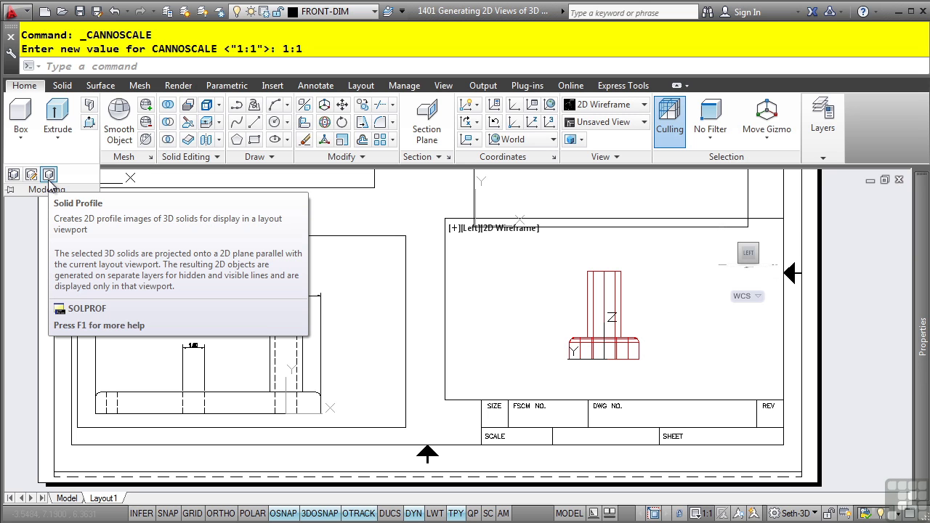
{"action": "left_click", "coordinate": [48, 175]}
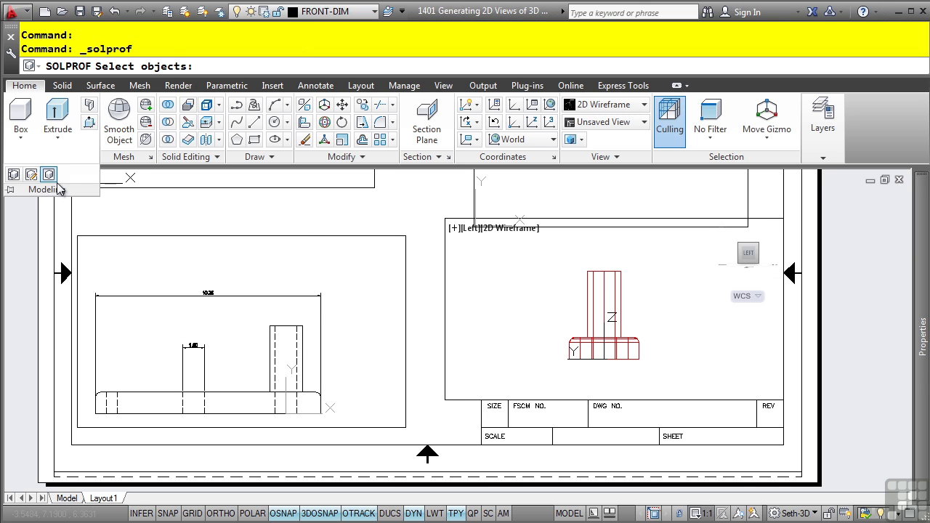
{"action": "left_click", "coordinate": [605, 357]}
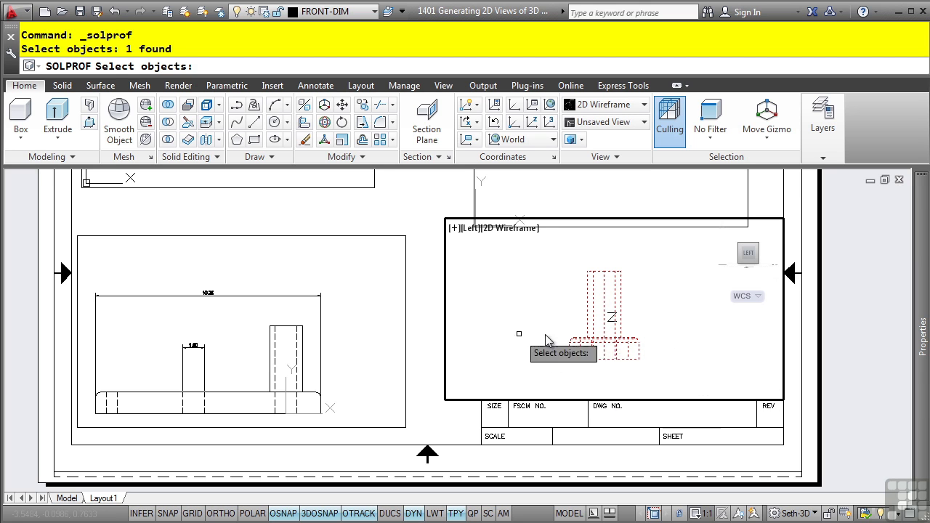
{"action": "key", "text": "Return"}
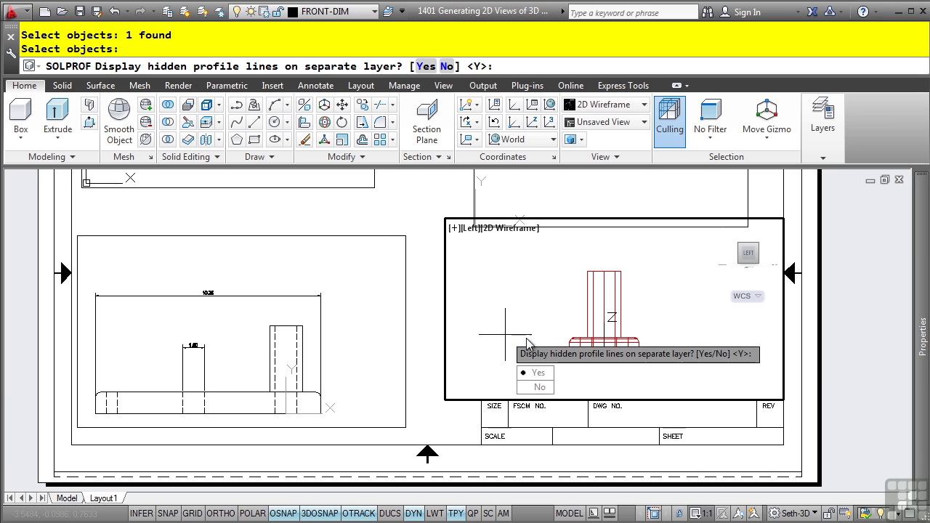
{"action": "left_click", "coordinate": [535, 372]}
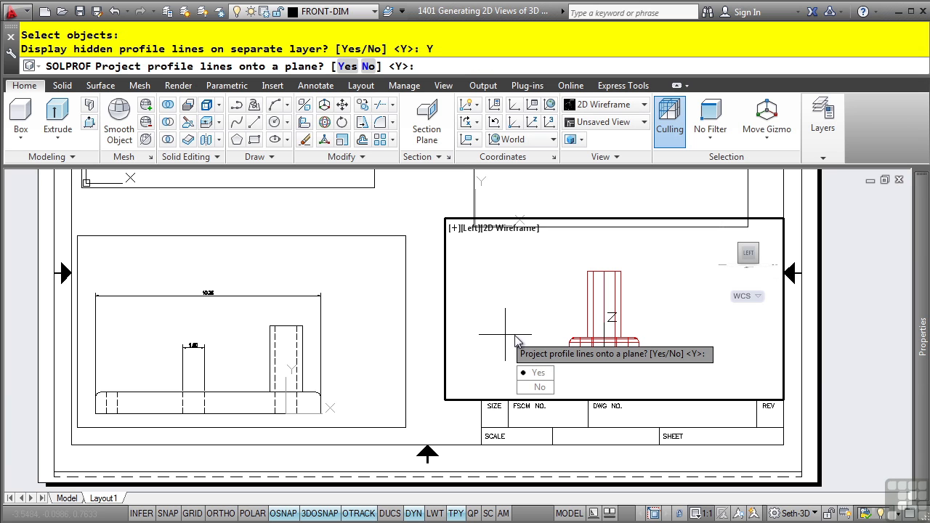
{"action": "left_click", "coordinate": [540, 372]}
{"action": "left_click", "coordinate": [538, 374]}
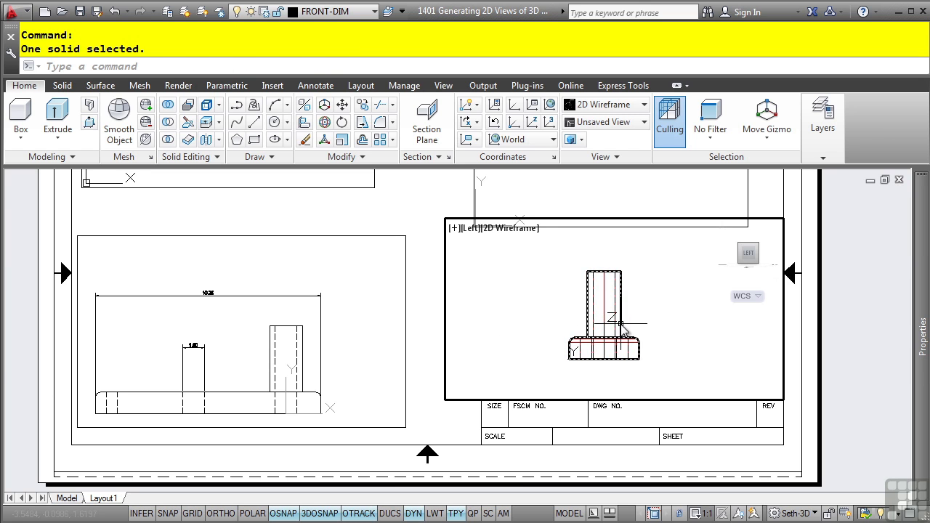
- Freeze layer M-OBJ2 in the left viewport and check which layers the profile lines are on
{"action": "left_click", "coordinate": [371, 13]}
{"action": "scroll", "coordinate": [342, 149], "scroll_direction": "down", "scroll_amount": 1}
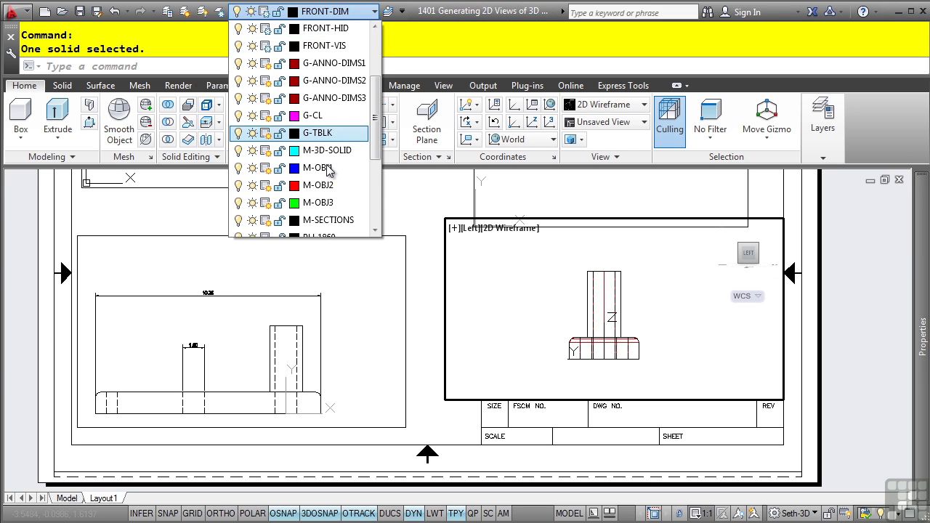
{"action": "left_click", "coordinate": [266, 187]}
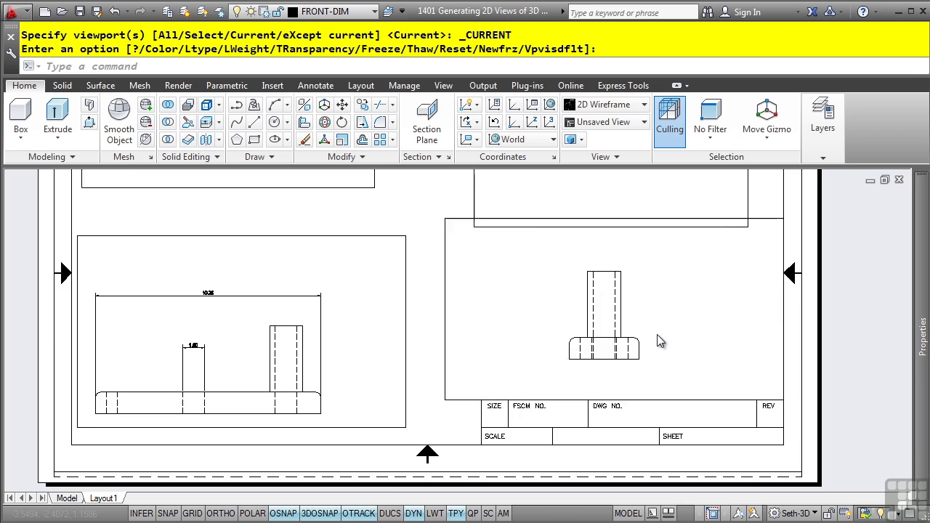
{"action": "scroll", "coordinate": [658, 335], "scroll_direction": "up", "scroll_amount": 4}
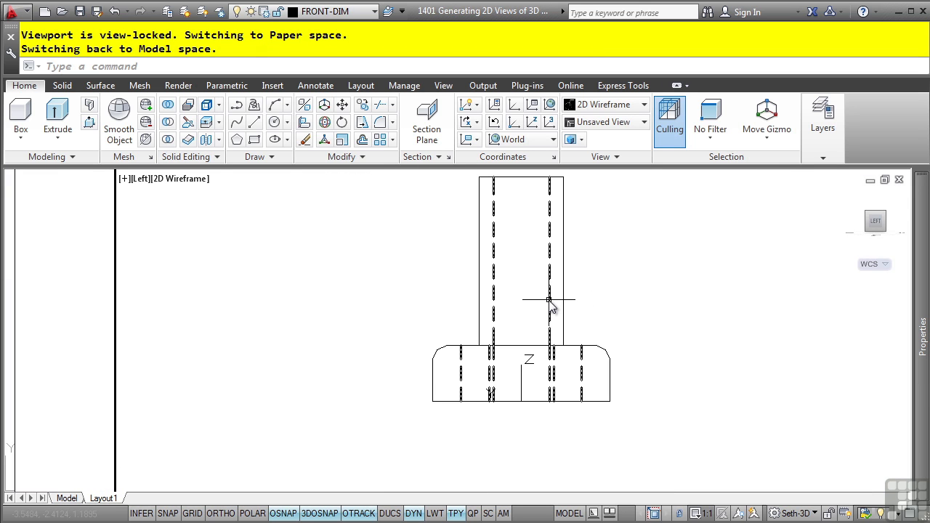
{"action": "left_click", "coordinate": [549, 302]}
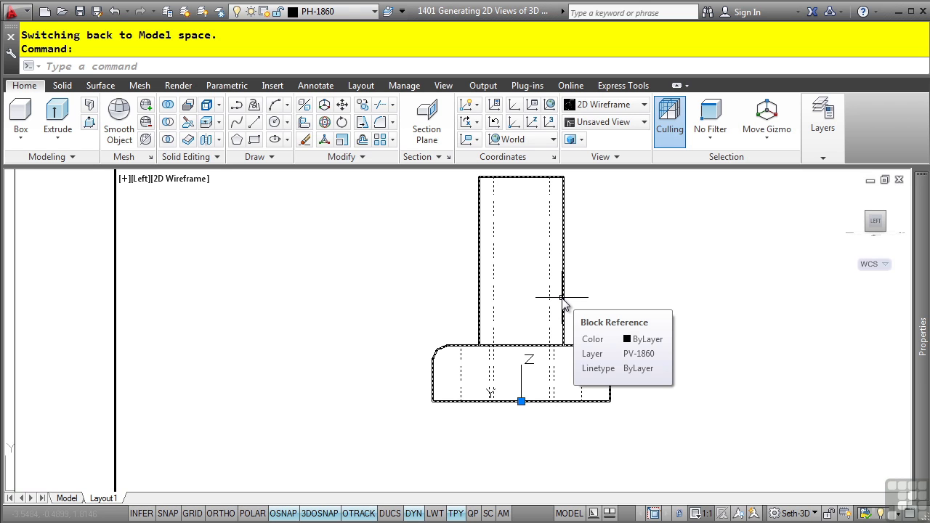
{"action": "key", "text": "Escape"}
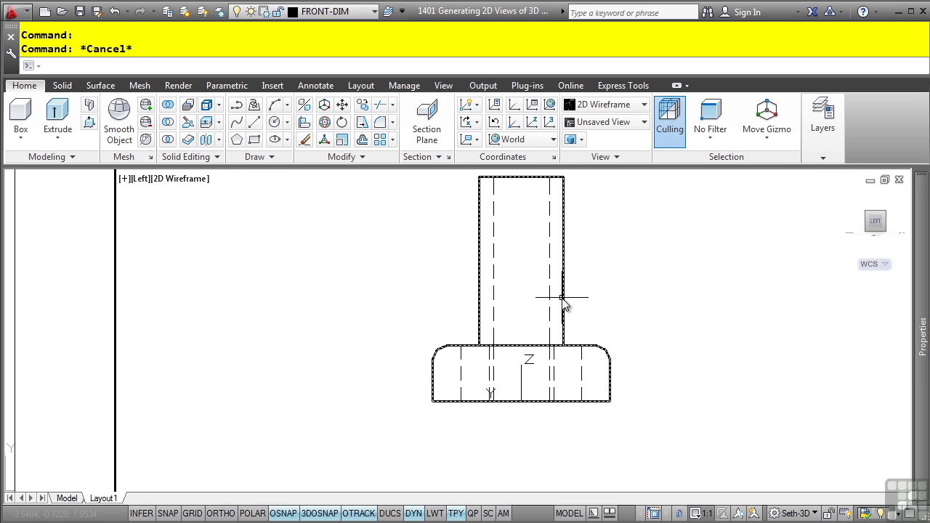
{"action": "left_click", "coordinate": [563, 299]}
- Clear the selection and switch back to paper space on Layout1
{"action": "key", "text": "Escape"}
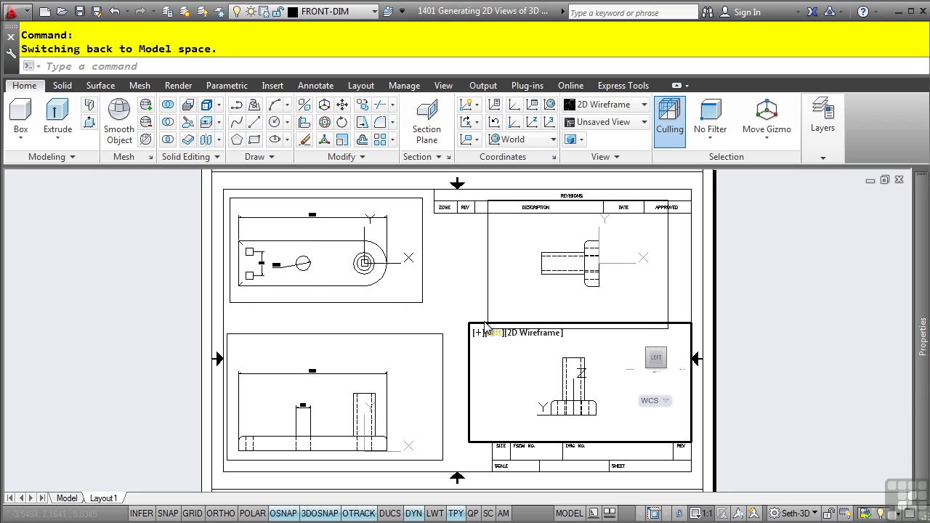
{"action": "double_click", "coordinate": [452, 301]}
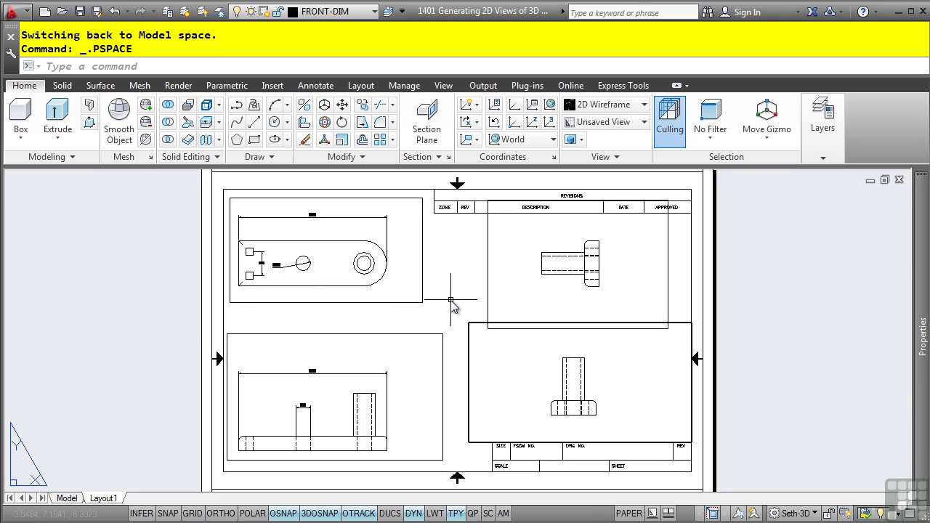